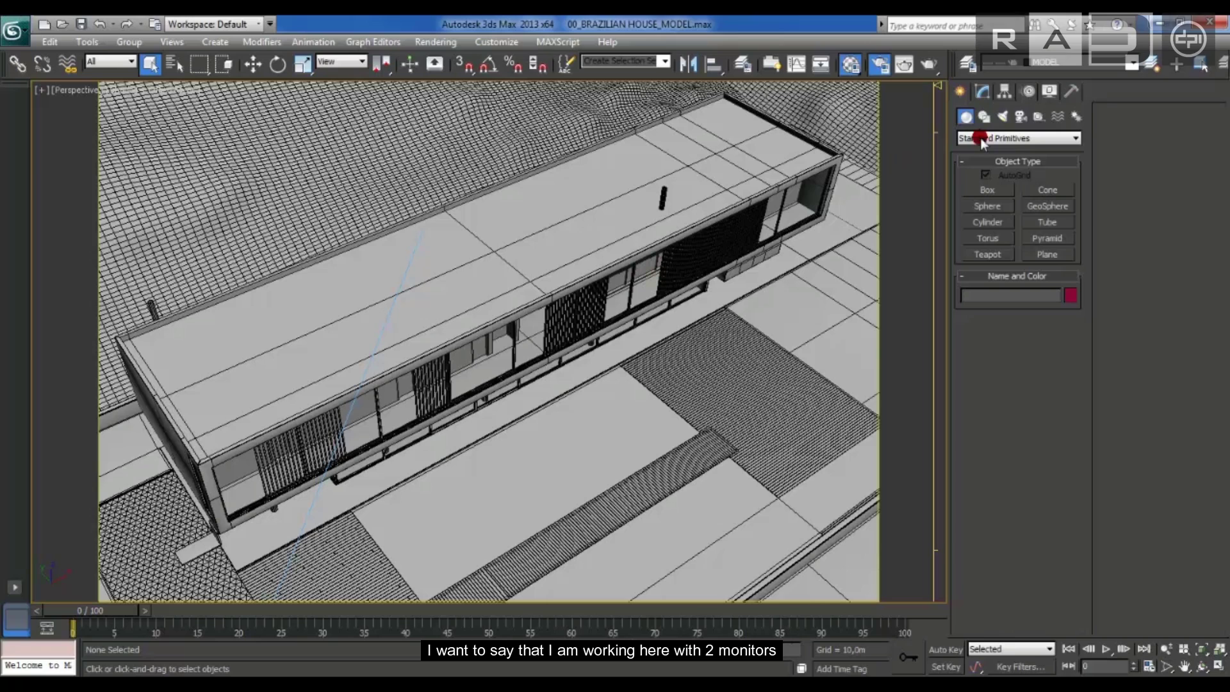
# Move the material editor out of the way and orbit to a low side view of the house
pyautogui.moveTo(1229, 57); pyautogui.dragTo(1083, 60)
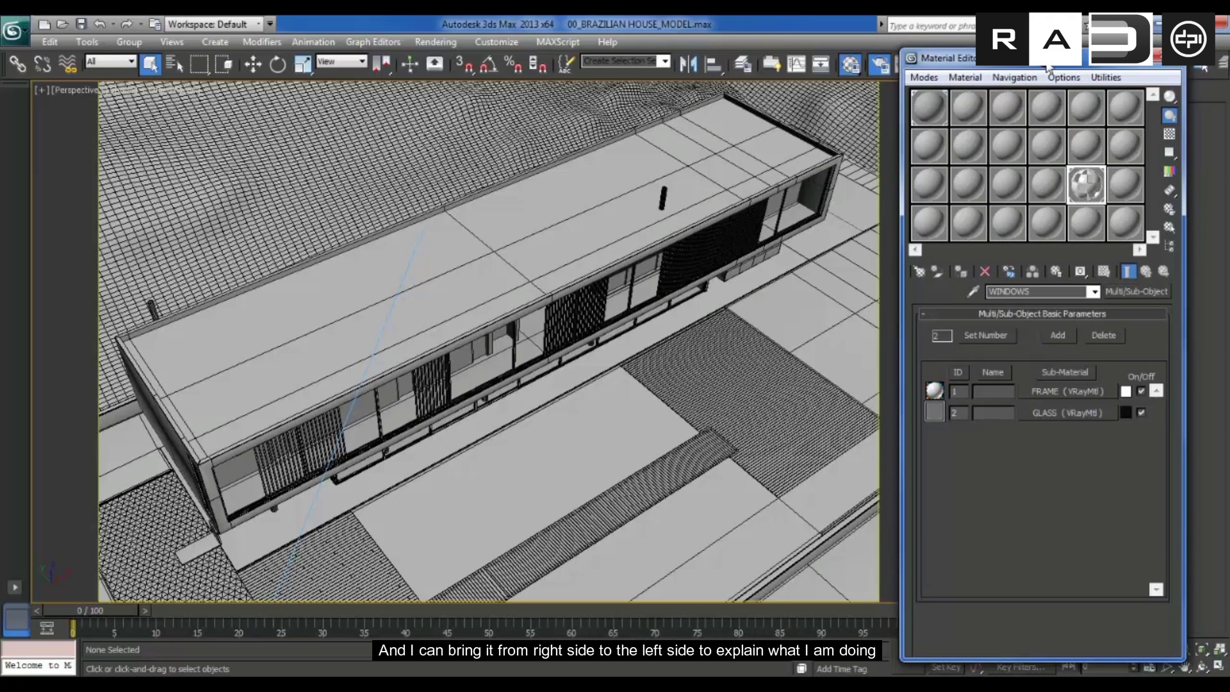
pyautogui.moveTo(948, 57); pyautogui.dragTo(1229, 38)
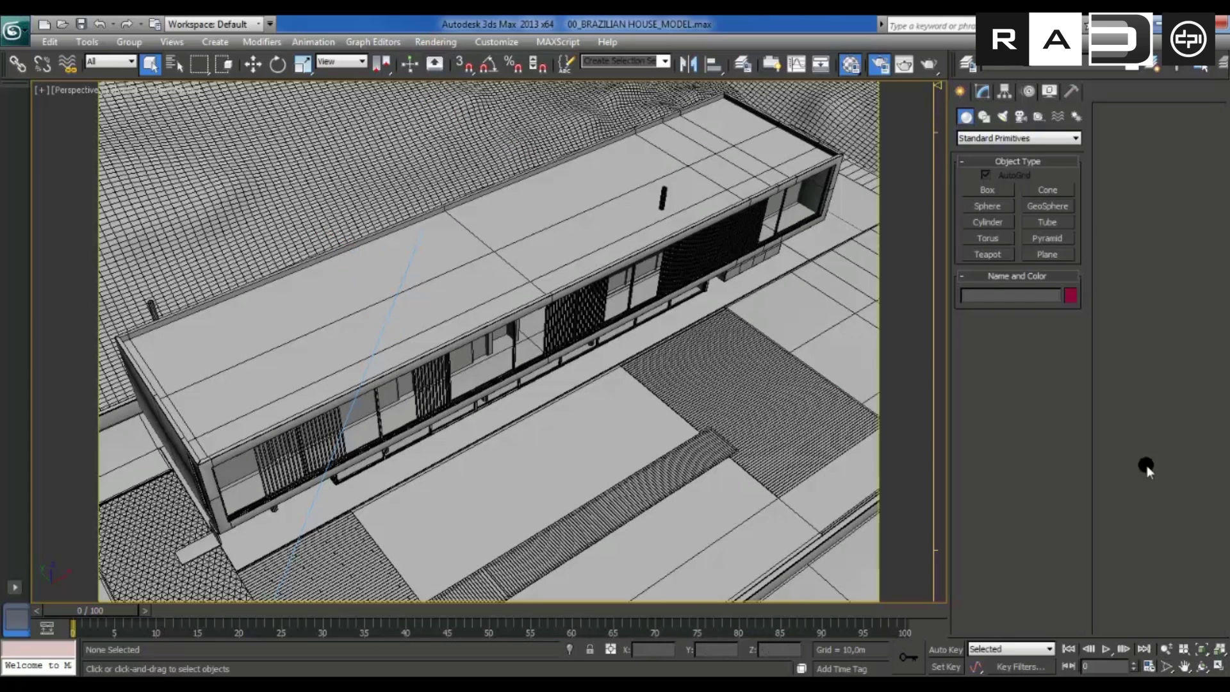
pyautogui.click(1203, 667)
pyautogui.moveTo(576, 380)
pyautogui.mouseDown()
pyautogui.moveTo(425, 319)
pyautogui.moveTo(382, 318)
pyautogui.moveTo(543, 346)
pyautogui.moveTo(497, 424)
pyautogui.moveTo(489, 412)
pyautogui.mouseUp()
# Orbit up and zoom in to look down on the house roof
pyautogui.scroll(4, 476, 382)
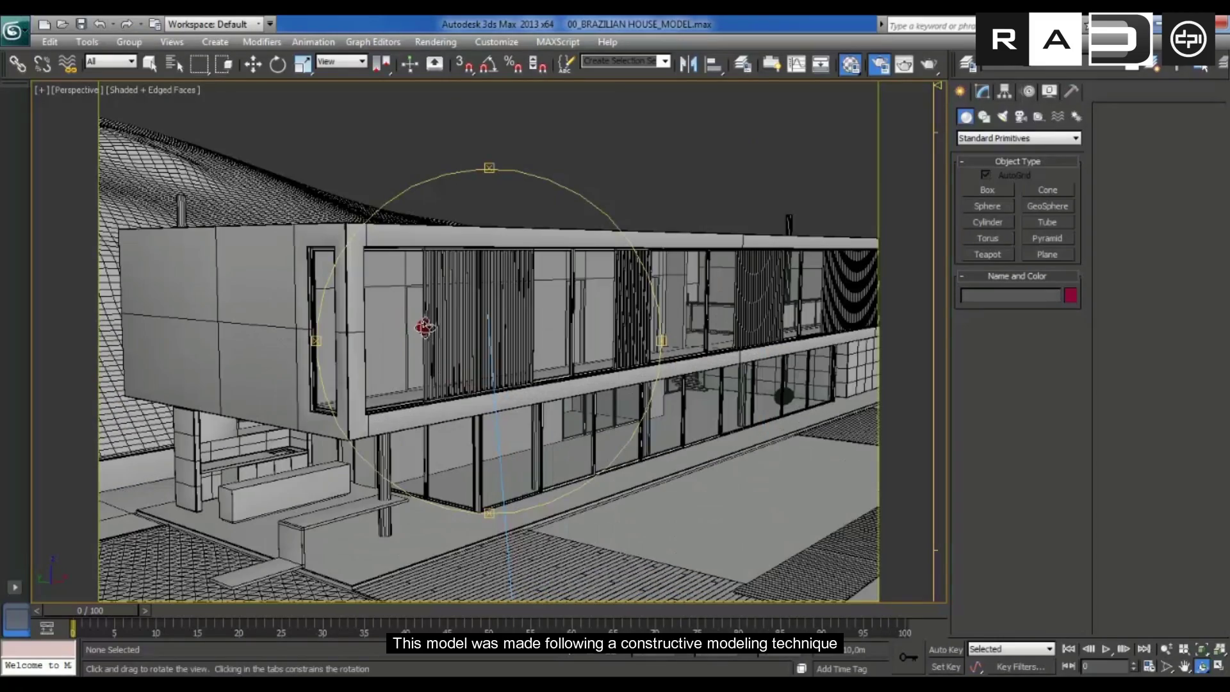
pyautogui.moveTo(434, 330); pyautogui.dragTo(439, 350)
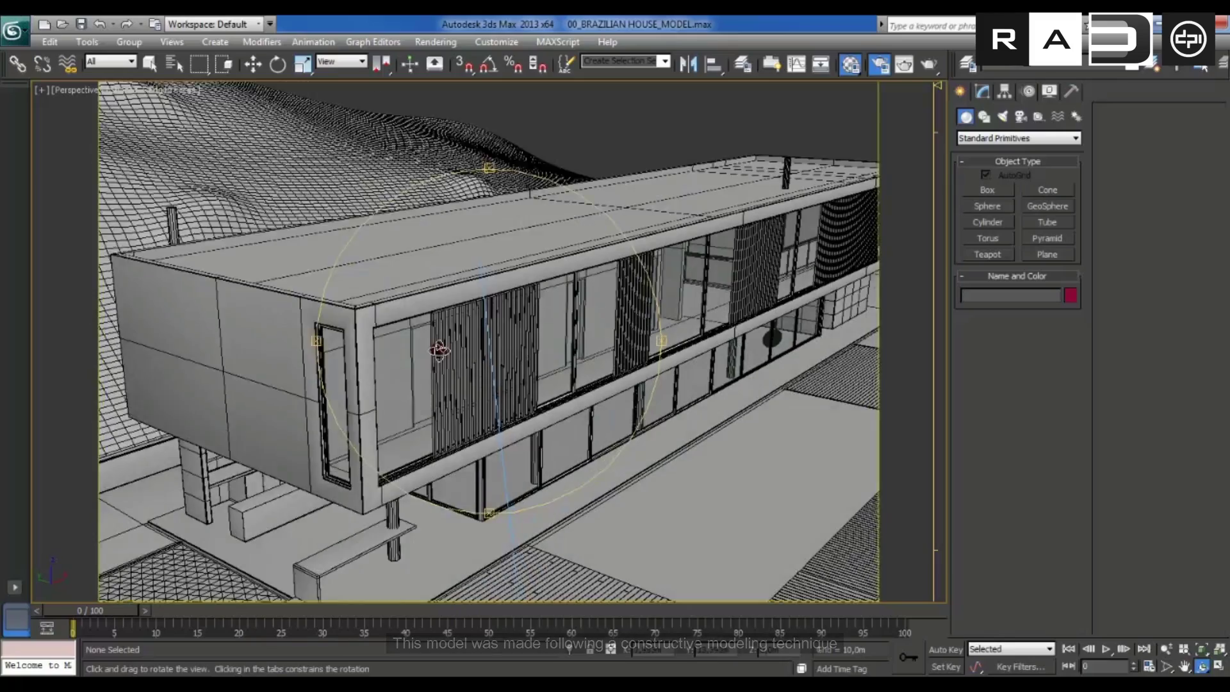
pyautogui.scroll(2, 453, 364)
pyautogui.scroll(2, 442, 353)
pyautogui.scroll(2, 435, 340)
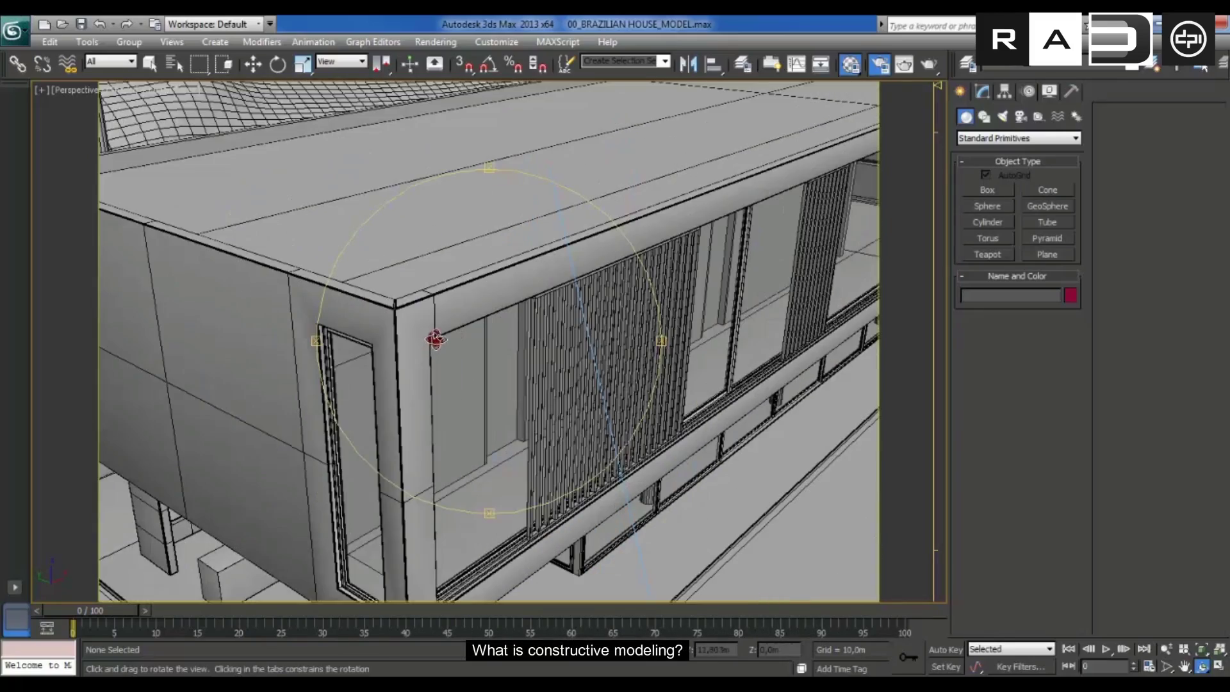
# Orbit past the glazed facade around to the house's closed end
pyautogui.moveTo(510, 363)
pyautogui.mouseDown()
pyautogui.moveTo(475, 365)
pyautogui.moveTo(568, 376)
pyautogui.moveTo(436, 357)
pyautogui.moveTo(619, 354)
pyautogui.mouseUp()
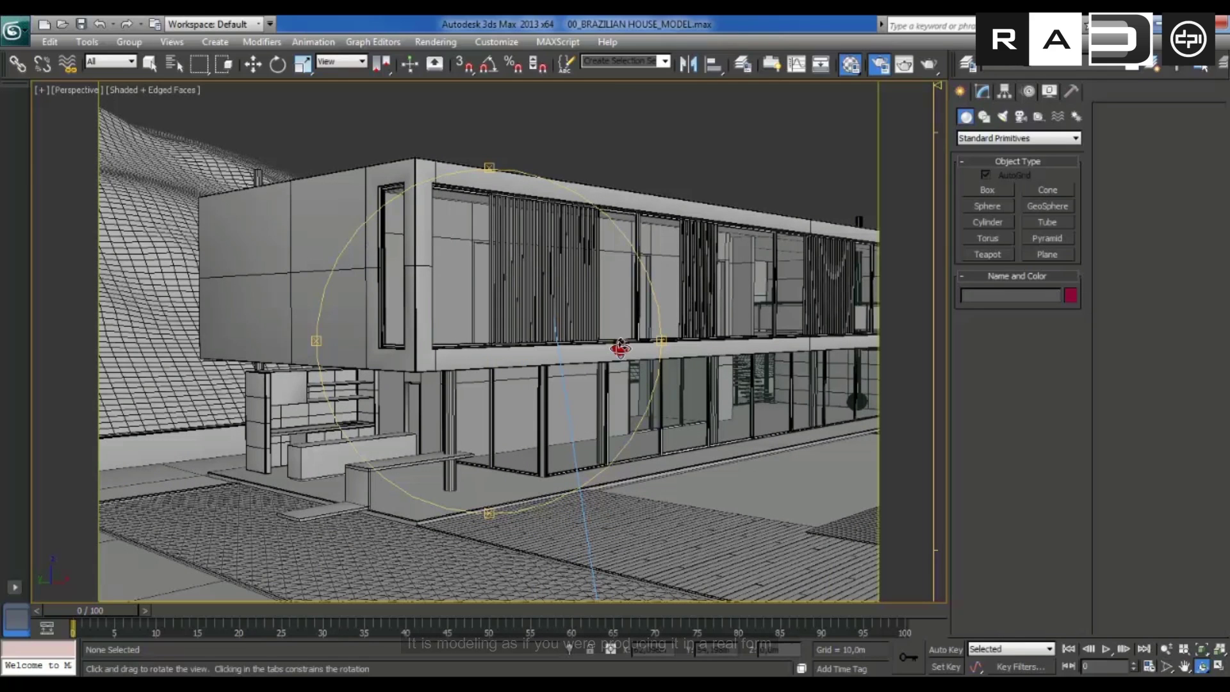
pyautogui.moveTo(467, 233); pyautogui.dragTo(466, 297)
pyautogui.moveTo(528, 387)
pyautogui.mouseDown()
pyautogui.moveTo(439, 325)
pyautogui.moveTo(448, 308)
pyautogui.mouseUp()
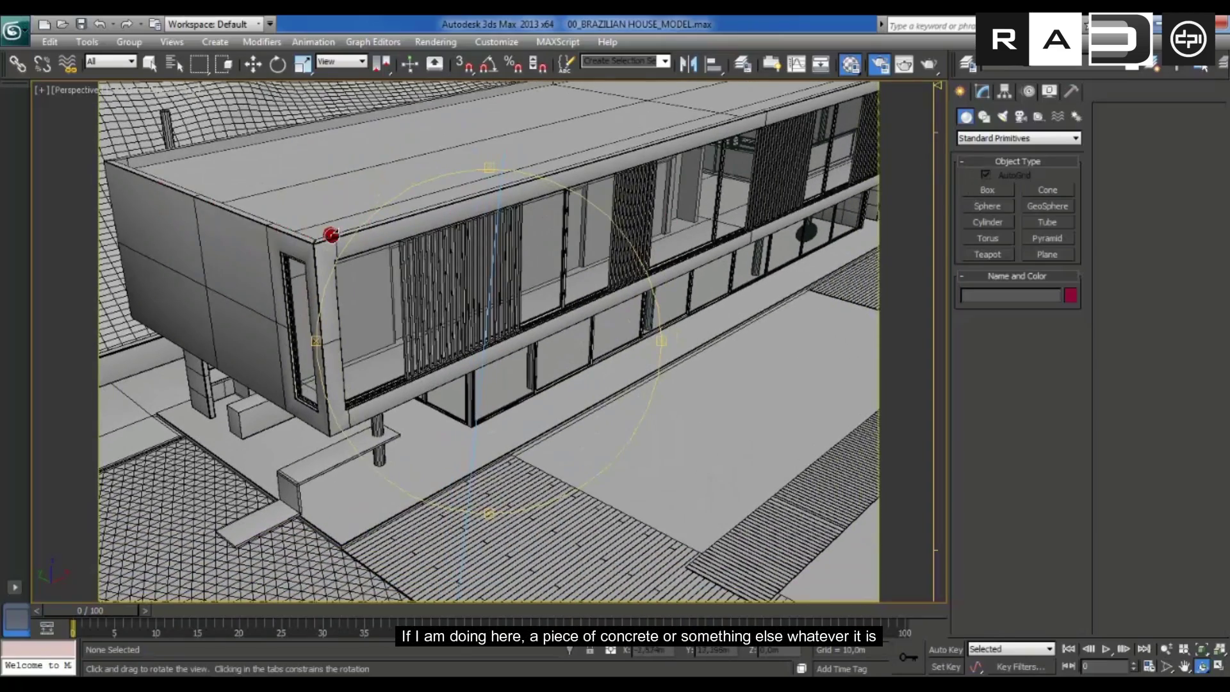
pyautogui.moveTo(530, 319)
pyautogui.mouseDown()
pyautogui.moveTo(435, 319)
pyautogui.moveTo(525, 326)
pyautogui.moveTo(448, 267)
pyautogui.moveTo(459, 244)
pyautogui.mouseUp()
pyautogui.click(1167, 649)
# Zoom far in on the front corner of the house's upper volume
pyautogui.moveTo(459, 244)
pyautogui.mouseDown(button='middle')
pyautogui.moveTo(488, 293)
pyautogui.moveTo(483, 269)
pyautogui.mouseUp(button='middle')
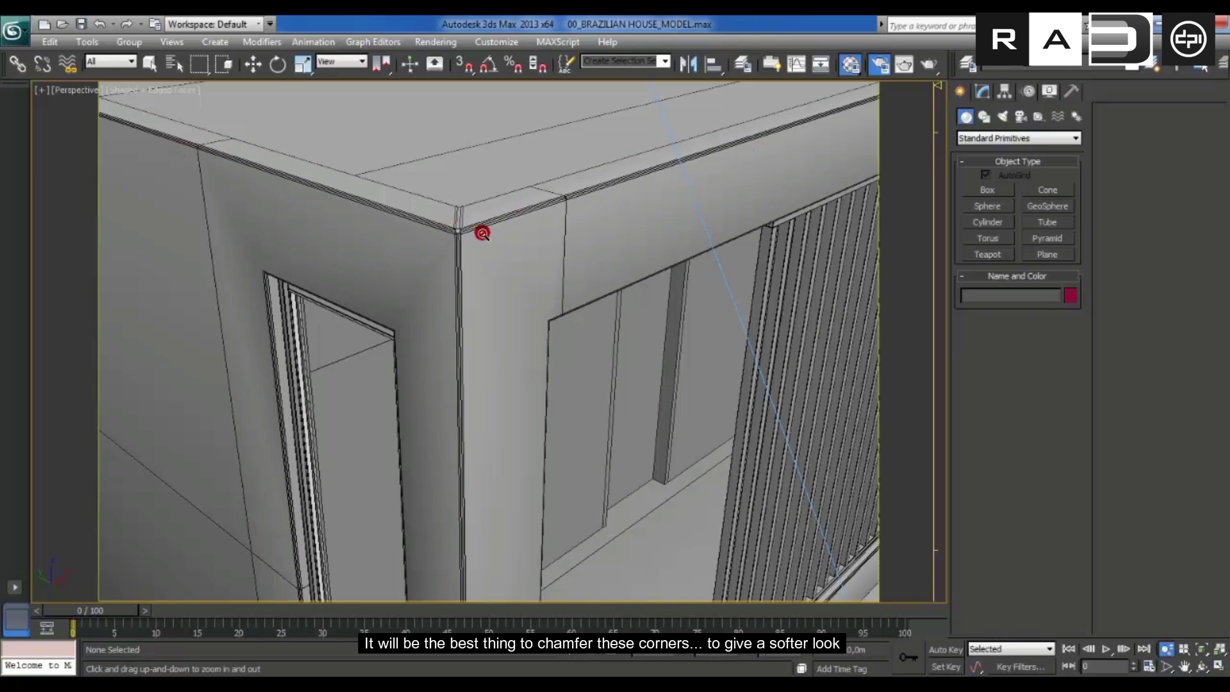
# Zoom in on the chamfered edges of the sunscreen slats
pyautogui.scroll(-5, 487, 270)
pyautogui.scroll(8, 628, 371)
pyautogui.scroll(3, 635, 349)
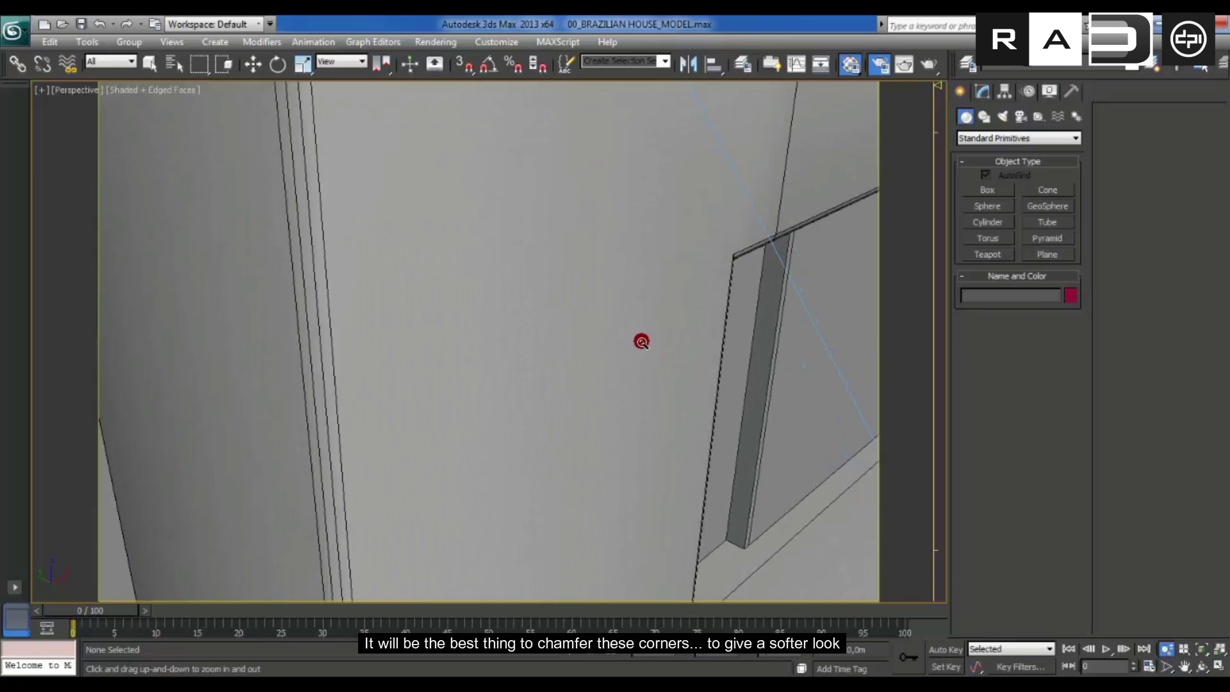
pyautogui.scroll(-3, 590, 332)
pyautogui.scroll(2, 513, 324)
pyautogui.scroll(2, 494, 346)
pyautogui.scroll(2, 475, 321)
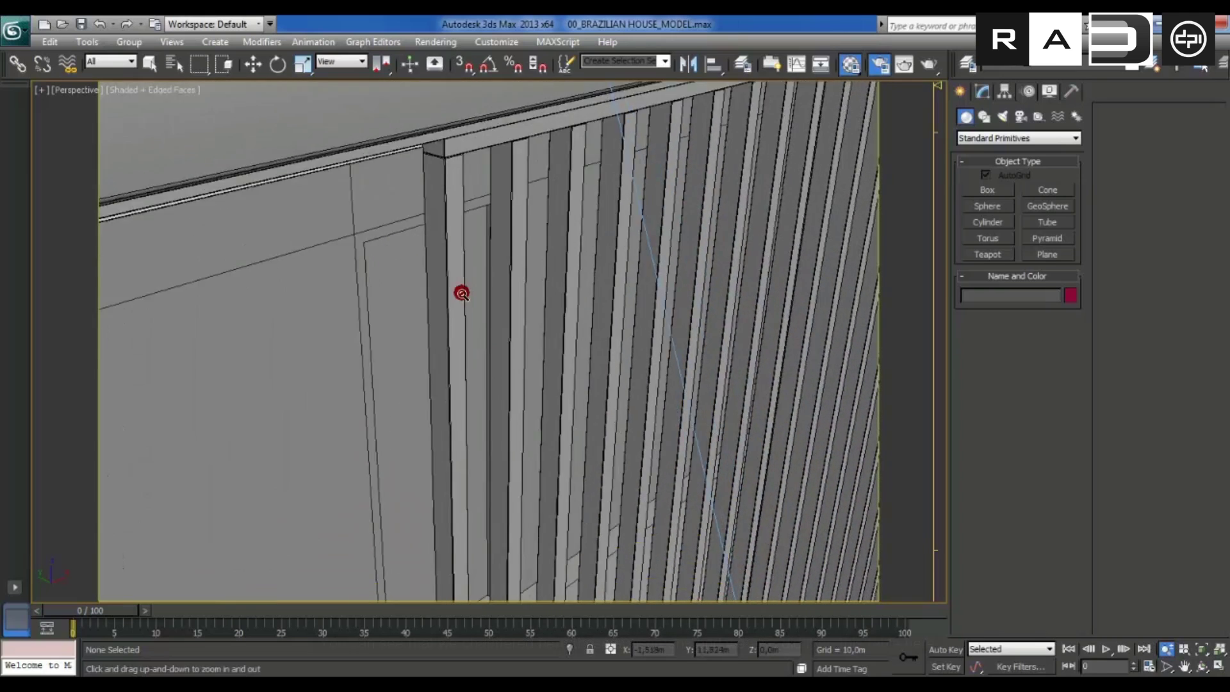
pyautogui.scroll(2, 462, 288)
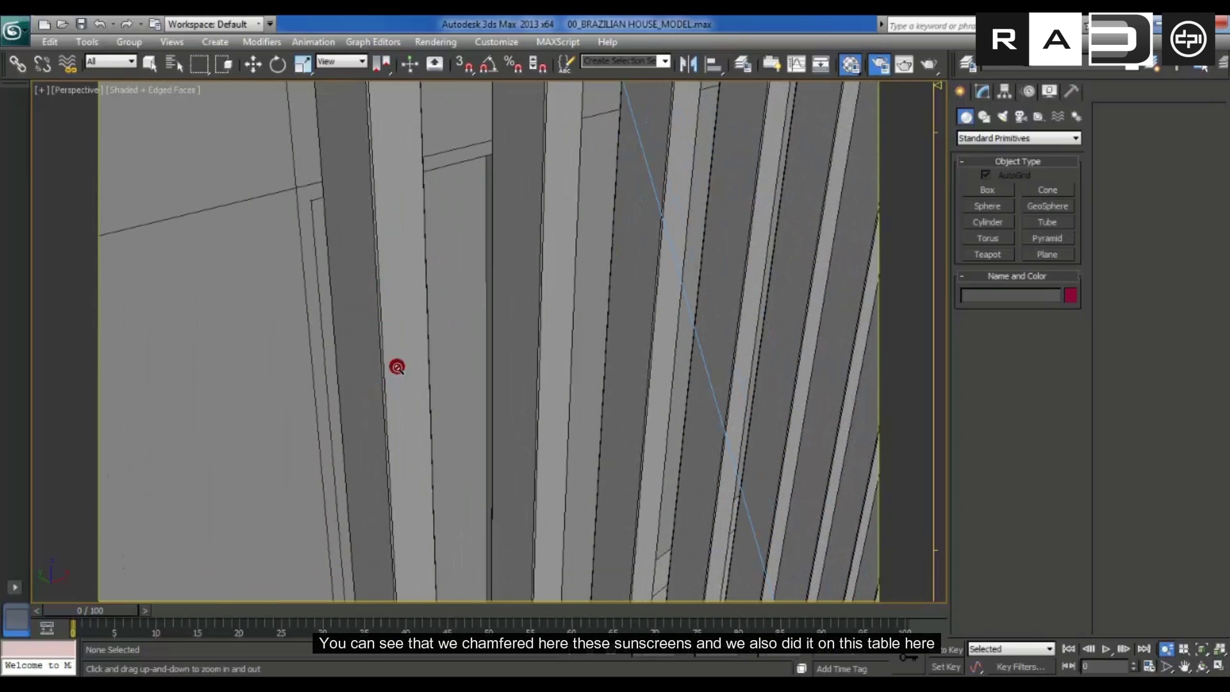
# Zoom close onto the table corner under the house and pan it higher in view
pyautogui.scroll(-4, 539, 318)
pyautogui.scroll(-2, 493, 423)
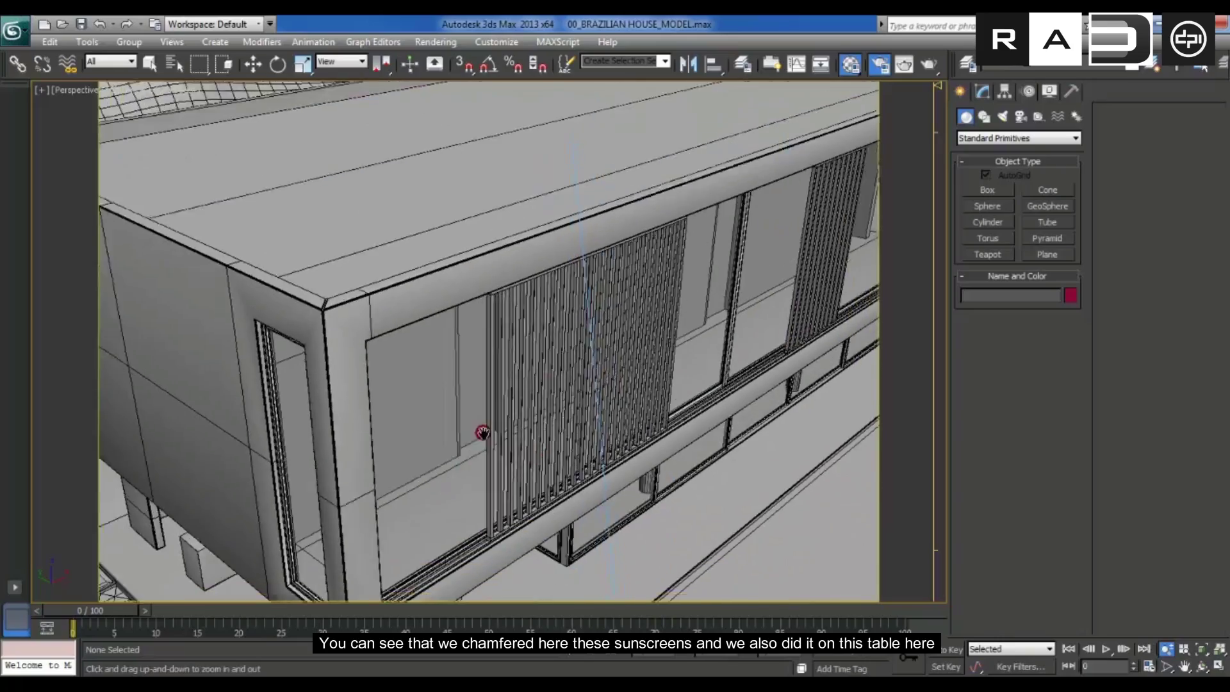
pyautogui.scroll(4, 461, 307)
pyautogui.scroll(1, 435, 281)
pyautogui.scroll(2, 602, 410)
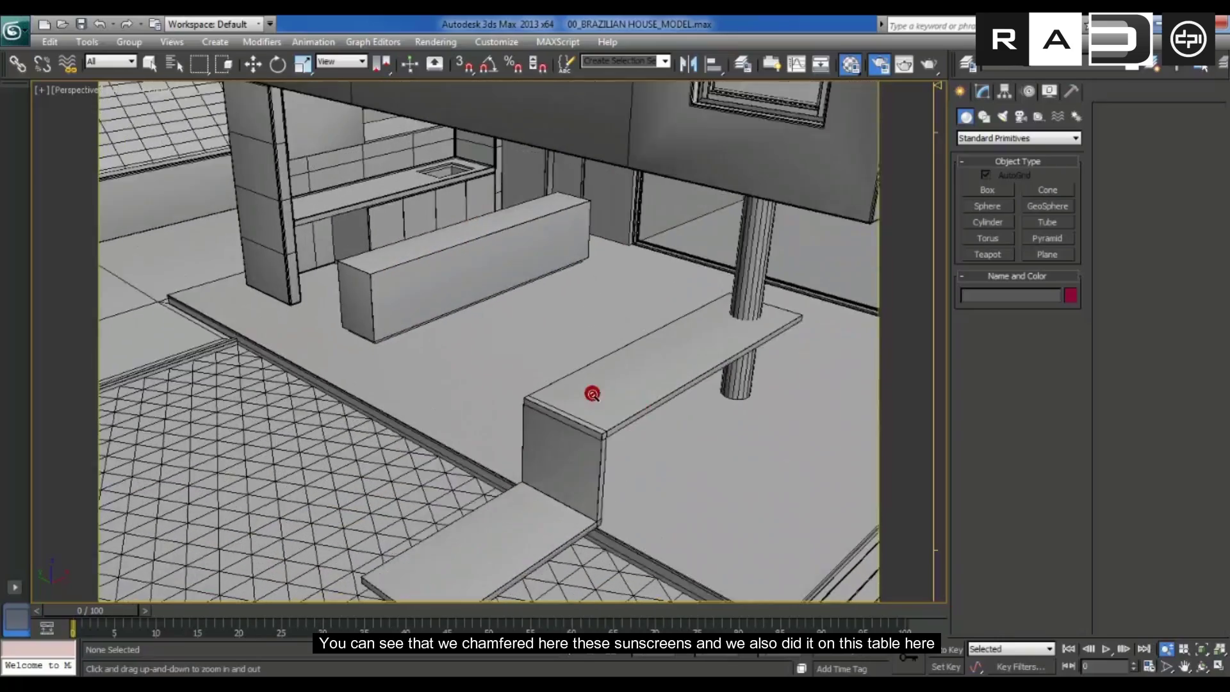
pyautogui.scroll(2, 641, 423)
pyautogui.scroll(2, 564, 384)
pyautogui.scroll(1, 528, 358)
pyautogui.scroll(2, 523, 363)
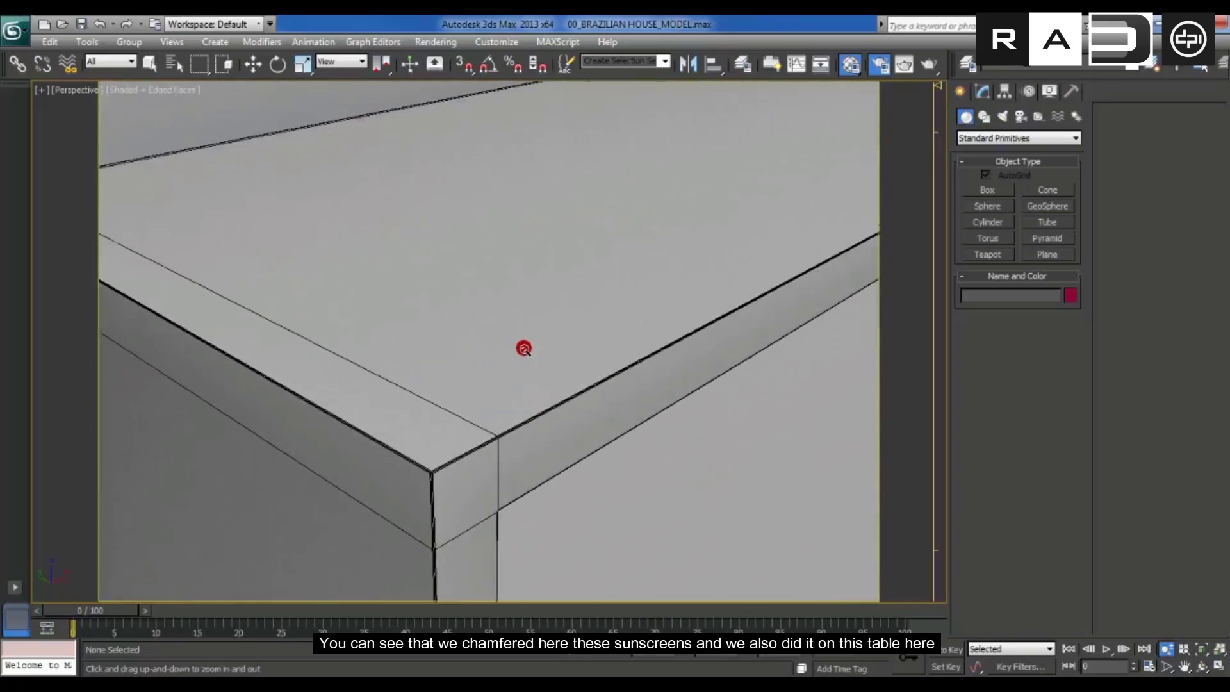
pyautogui.scroll(1, 524, 347)
pyautogui.moveTo(529, 428); pyautogui.dragTo(466, 381, button='middle')
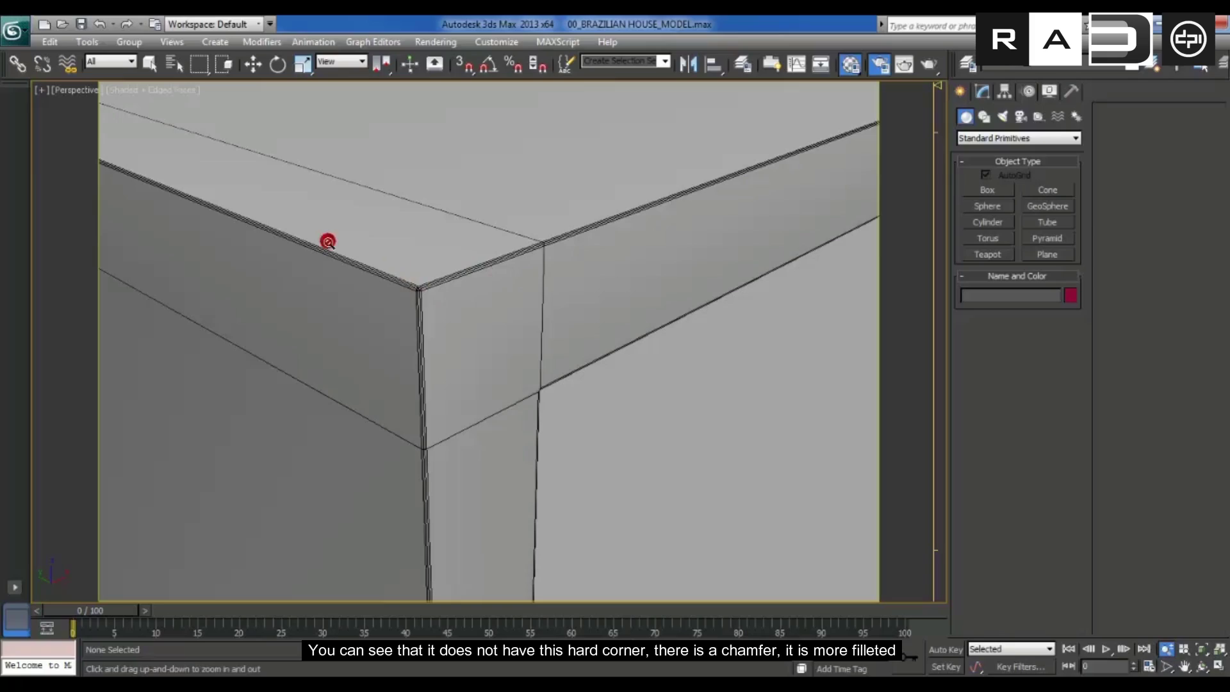
# Zoom back out from the table to the glass facade
pyautogui.scroll(-3, 451, 374)
pyautogui.scroll(-3, 497, 335)
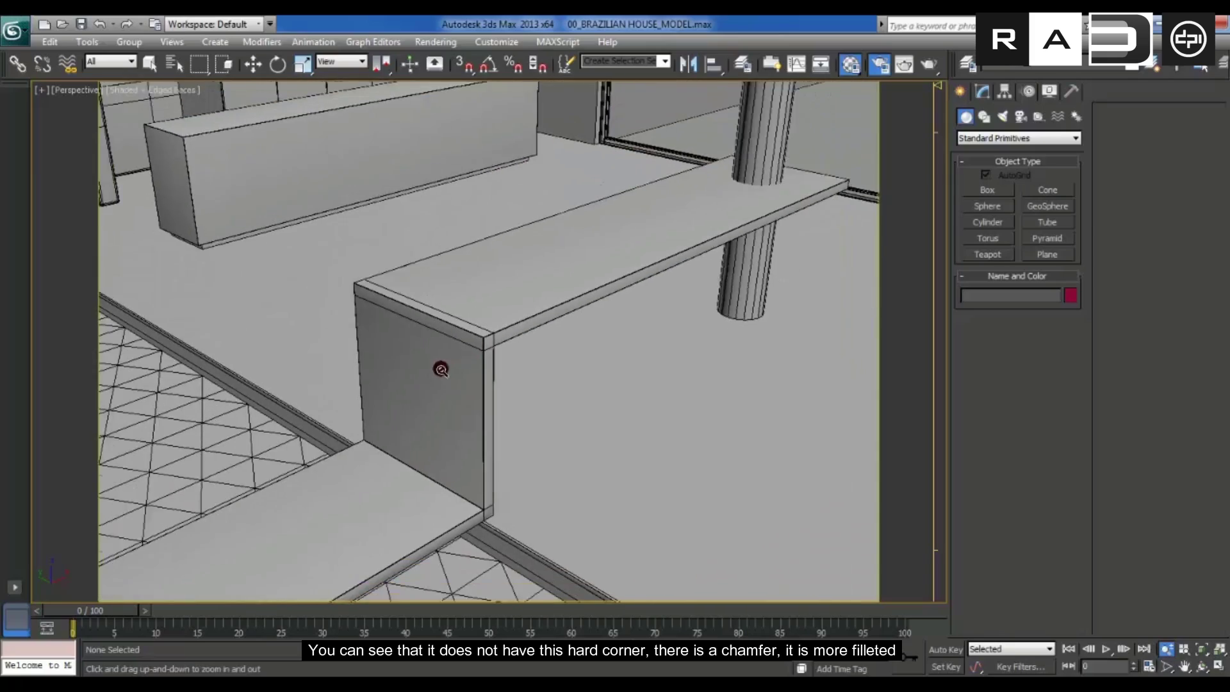
pyautogui.scroll(-2, 434, 365)
pyautogui.scroll(-2, 360, 415)
pyautogui.scroll(5, 750, 203)
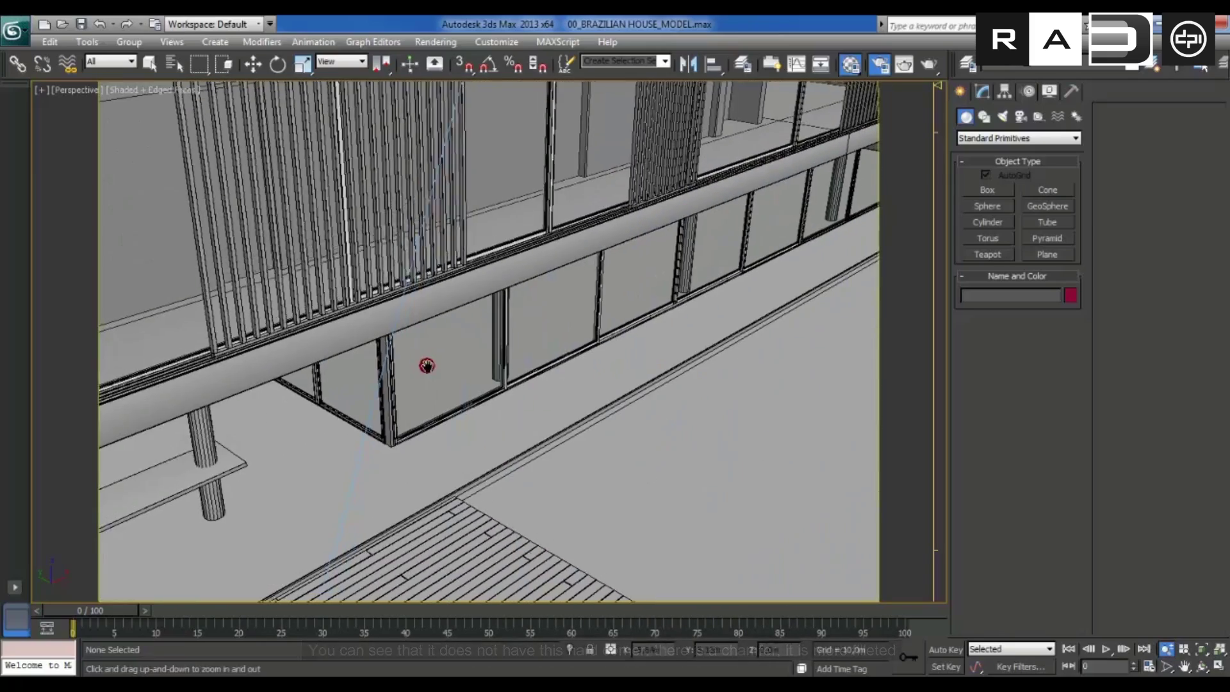
pyautogui.click(1202, 667)
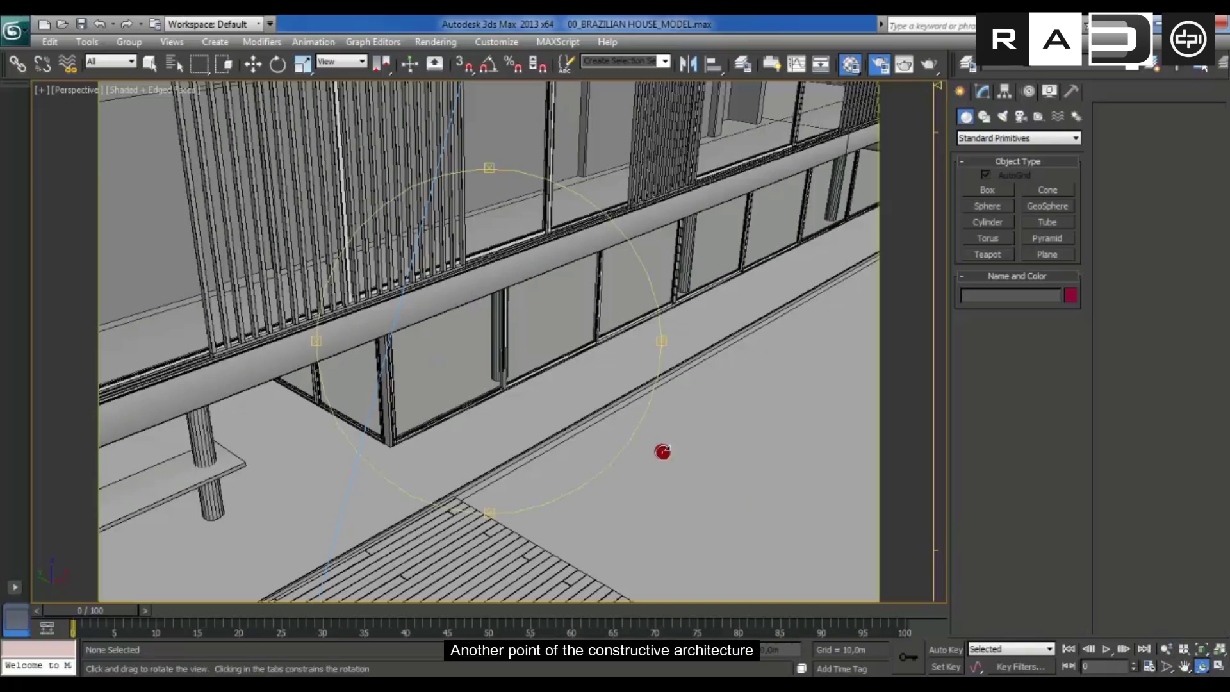
# Orbit to face the sunscreen panels and look up at the slats and top beam
pyautogui.moveTo(523, 329)
pyautogui.mouseDown()
pyautogui.moveTo(445, 418)
pyautogui.moveTo(494, 440)
pyautogui.moveTo(267, 379)
pyautogui.mouseUp()
pyautogui.scroll(-3, 494, 417)
pyautogui.scroll(3, 488, 398)
pyautogui.scroll(3, 483, 401)
pyautogui.moveTo(548, 431)
pyautogui.mouseDown(button='middle')
pyautogui.moveTo(537, 408)
pyautogui.moveTo(535, 472)
pyautogui.mouseUp(button='middle')
pyautogui.scroll(-3, 513, 385)
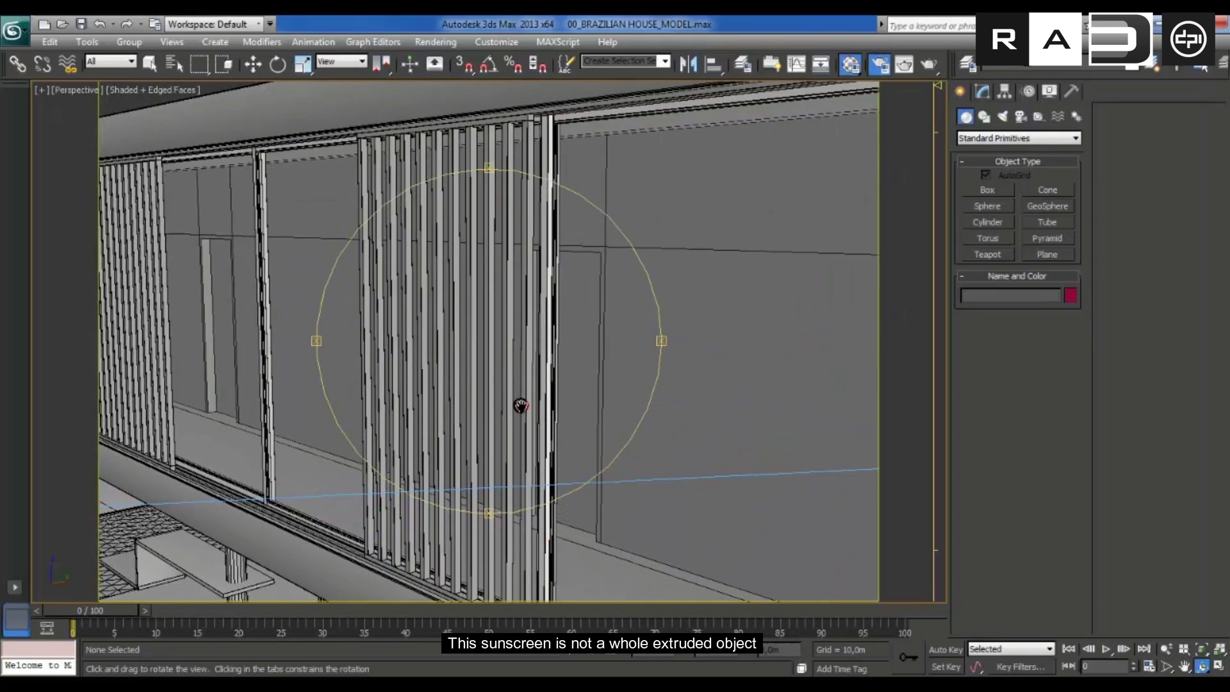
pyautogui.moveTo(500, 266); pyautogui.dragTo(340, 130)
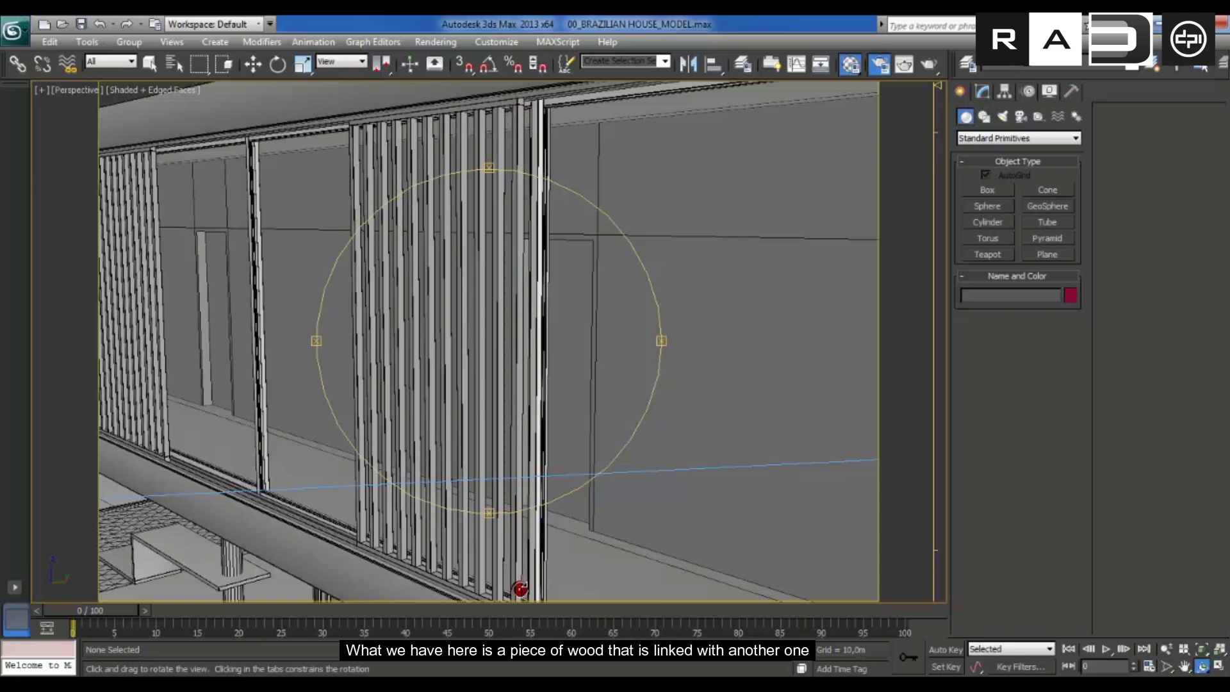
pyautogui.moveTo(504, 182)
pyautogui.mouseDown()
pyautogui.moveTo(486, 252)
pyautogui.moveTo(489, 239)
pyautogui.moveTo(497, 280)
pyautogui.moveTo(510, 233)
pyautogui.mouseUp()
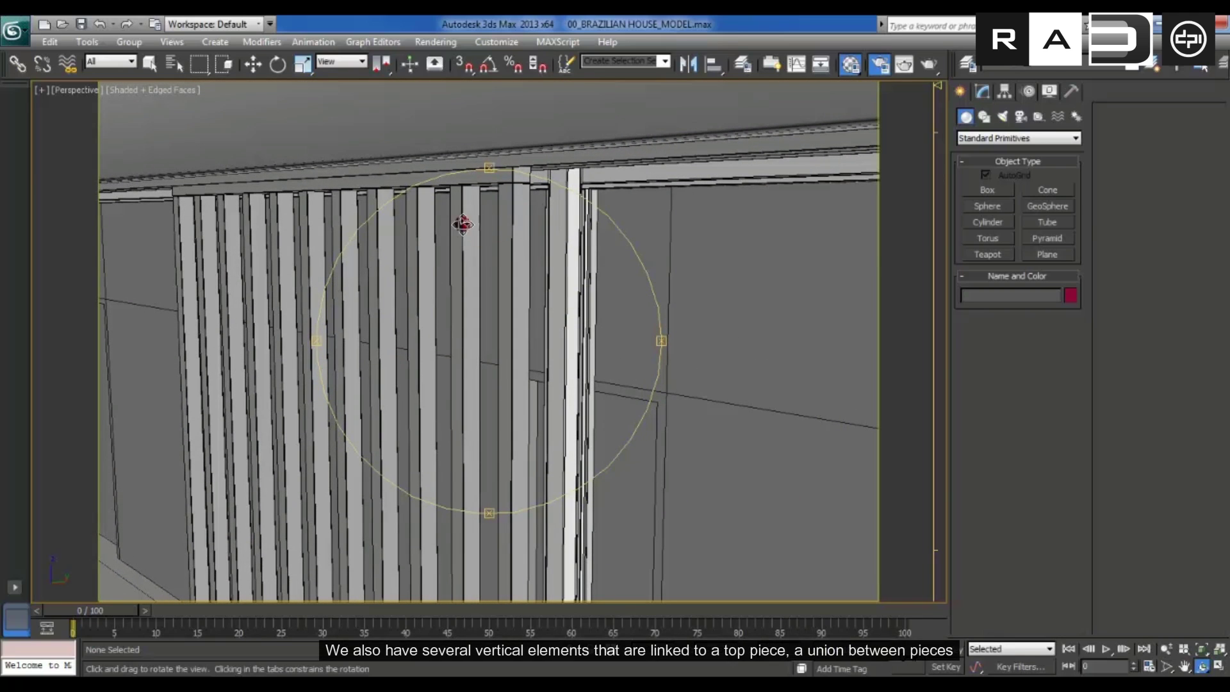
# Zoom in close on the vertical slats where they meet the top beam
pyautogui.click(1167, 649)
pyautogui.moveTo(440, 228)
pyautogui.mouseDown()
pyautogui.moveTo(440, 181)
pyautogui.moveTo(469, 191)
pyautogui.mouseUp()
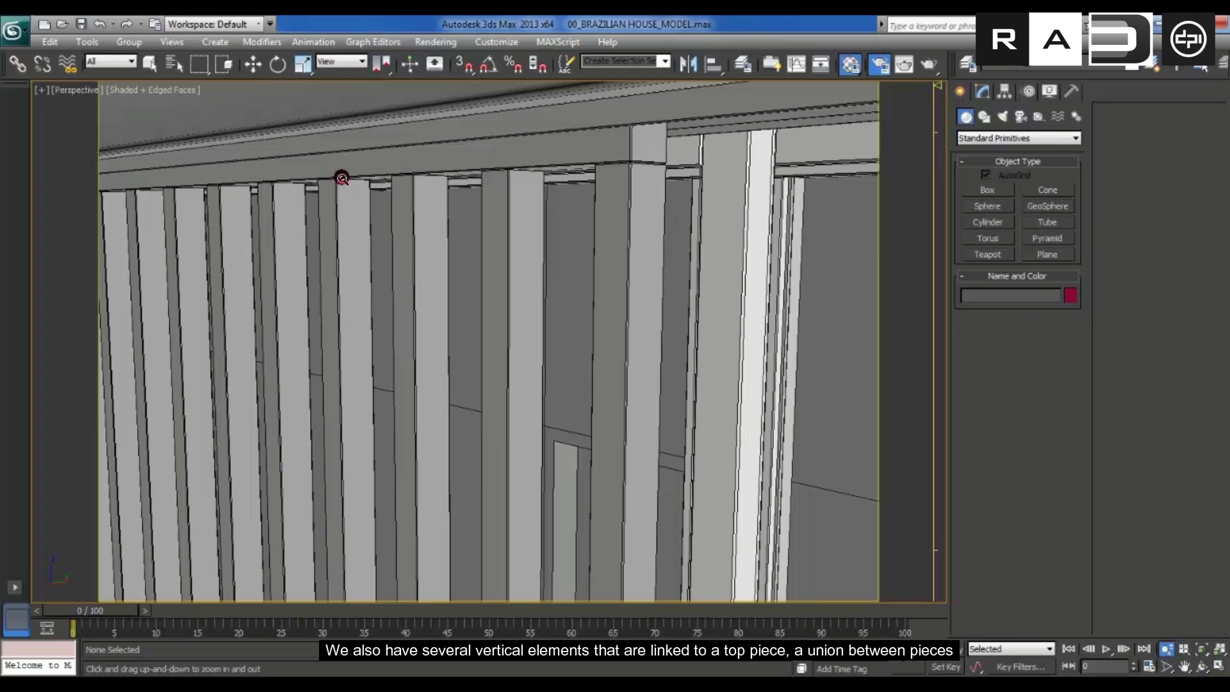
pyautogui.moveTo(514, 173)
pyautogui.mouseDown()
pyautogui.moveTo(494, 124)
pyautogui.moveTo(425, 157)
pyautogui.moveTo(464, 167)
pyautogui.moveTo(461, 184)
pyautogui.mouseUp()
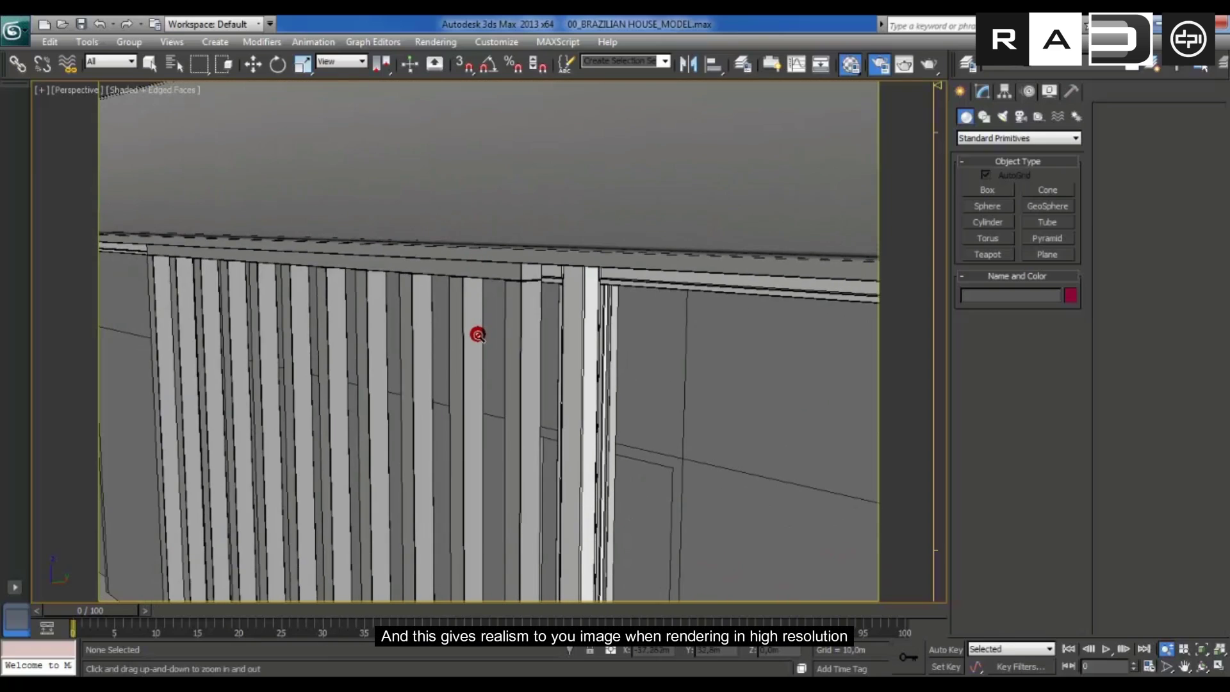
pyautogui.moveTo(478, 335); pyautogui.dragTo(466, 222, button='middle')
pyautogui.scroll(-3, 464, 220)
# Zoom in and pan across the window frame and sill below the slats
pyautogui.moveTo(489, 291)
pyautogui.mouseDown(button='middle')
pyautogui.moveTo(467, 193)
pyautogui.moveTo(567, 264)
pyautogui.moveTo(510, 228)
pyautogui.moveTo(461, 327)
pyautogui.mouseUp(button='middle')
pyautogui.scroll(2, 467, 225)
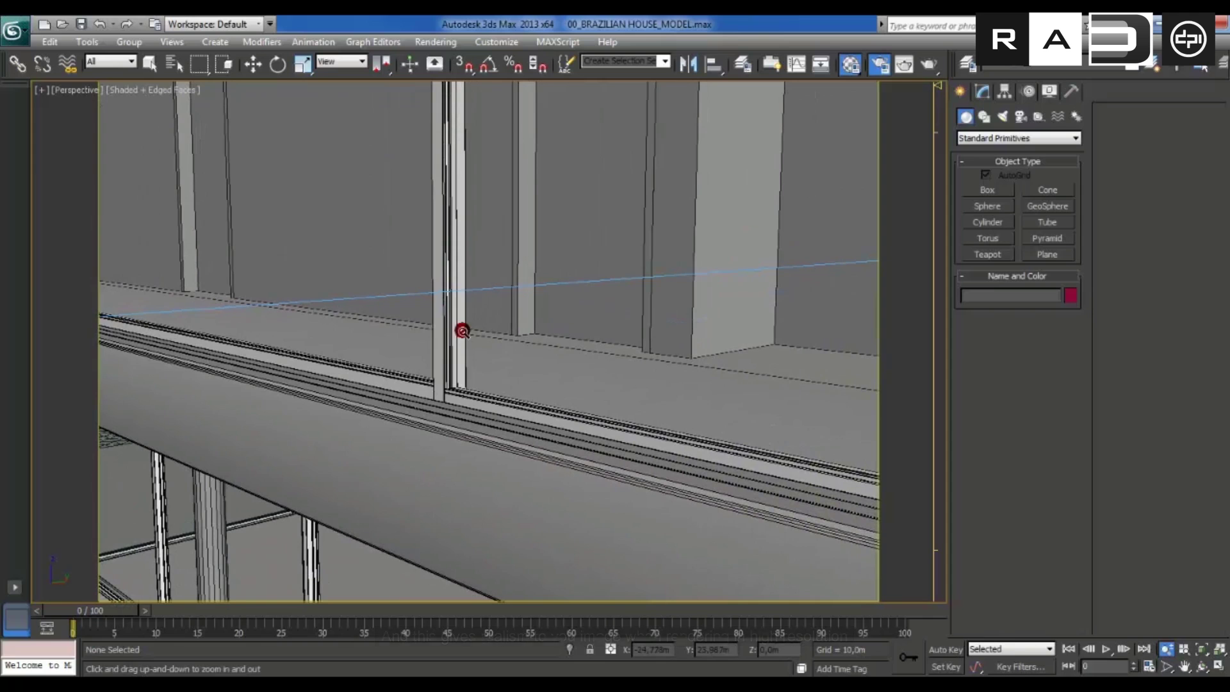
pyautogui.scroll(1, 460, 401)
pyautogui.scroll(1, 460, 400)
pyautogui.scroll(1, 461, 392)
pyautogui.scroll(-1, 448, 401)
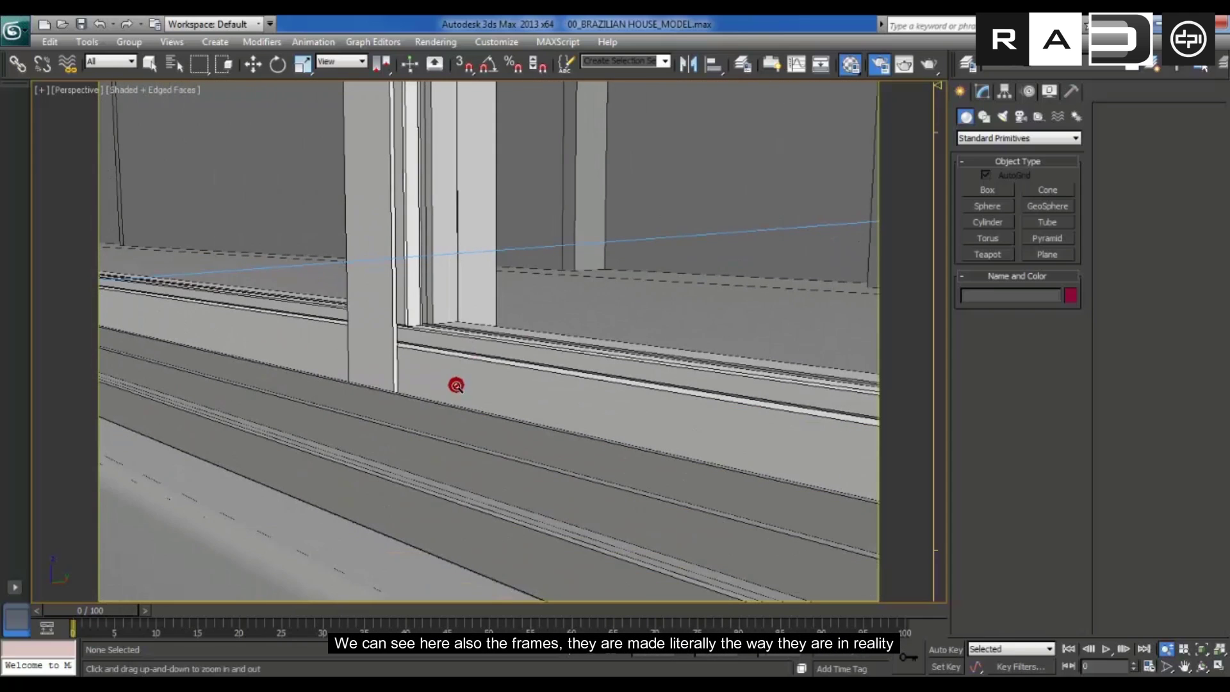
pyautogui.moveTo(459, 384); pyautogui.dragTo(418, 351, button='middle')
# Move up to the walls and door frame, then zoom out to the slatted facade
pyautogui.scroll(1, 388, 272)
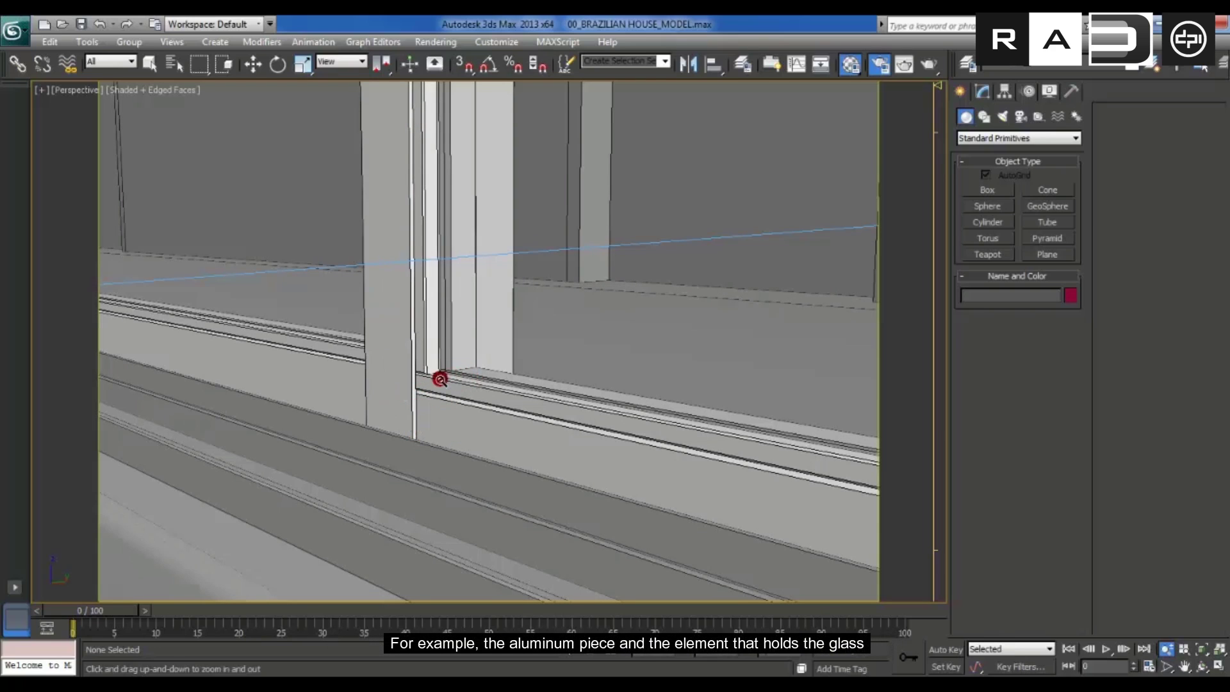
pyautogui.scroll(3, 489, 339)
pyautogui.moveTo(497, 302)
pyautogui.mouseDown(button='middle')
pyautogui.moveTo(500, 506)
pyautogui.moveTo(463, 280)
pyautogui.mouseUp(button='middle')
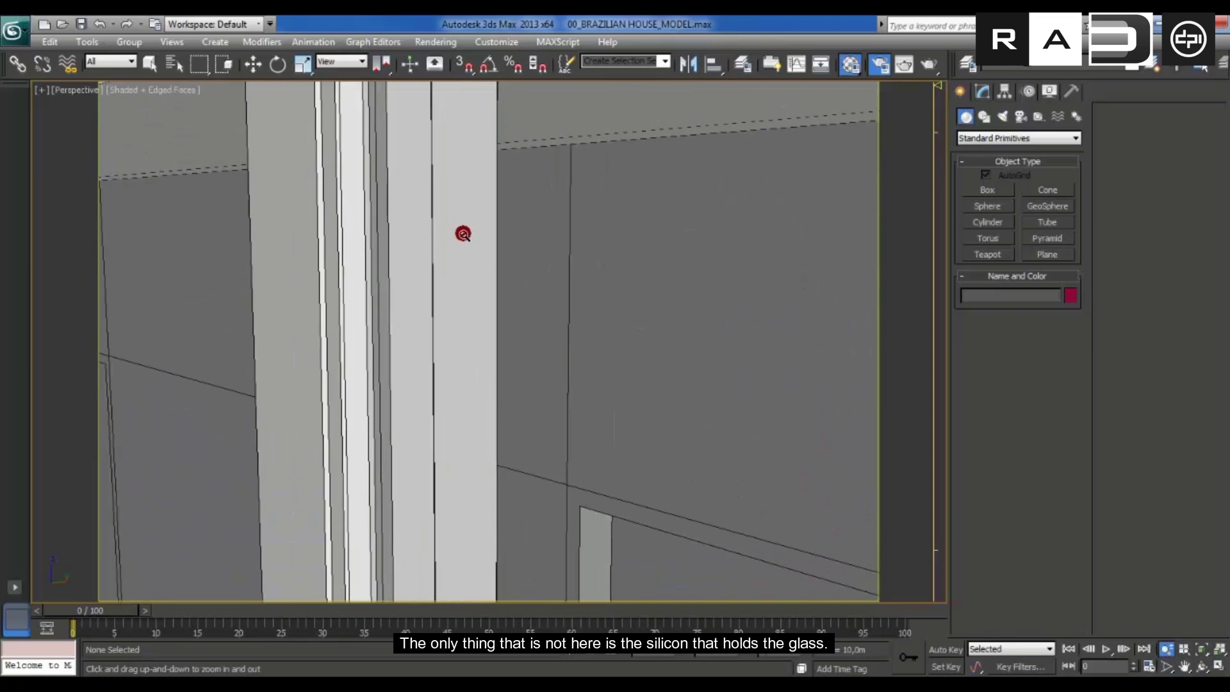
pyautogui.moveTo(438, 282)
pyautogui.mouseDown()
pyautogui.moveTo(412, 302)
pyautogui.moveTo(412, 357)
pyautogui.mouseUp()
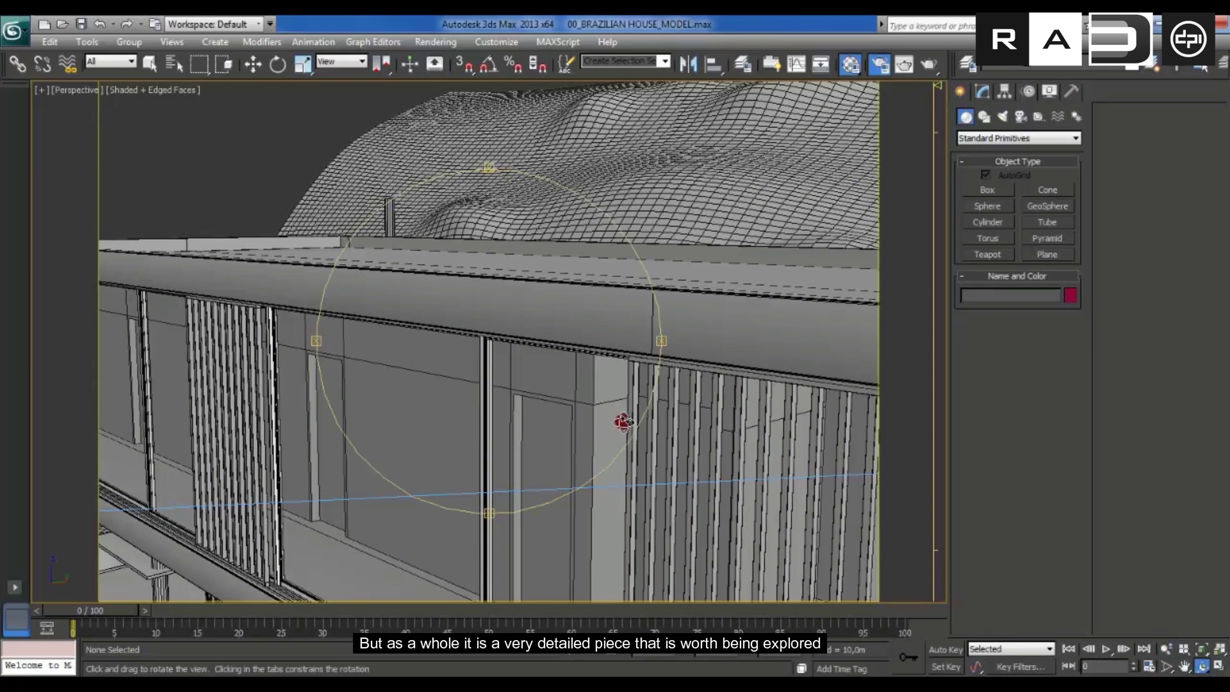
# Orbit to an angled facade view and pan closer across the deck planks
pyautogui.moveTo(464, 395)
pyautogui.mouseDown()
pyautogui.moveTo(621, 382)
pyautogui.moveTo(605, 416)
pyautogui.moveTo(583, 444)
pyautogui.moveTo(564, 385)
pyautogui.moveTo(563, 198)
pyautogui.moveTo(551, 359)
pyautogui.moveTo(563, 310)
pyautogui.moveTo(483, 267)
pyautogui.moveTo(472, 327)
pyautogui.moveTo(502, 362)
pyautogui.moveTo(456, 368)
pyautogui.moveTo(371, 302)
pyautogui.moveTo(588, 371)
pyautogui.moveTo(570, 375)
pyautogui.mouseUp()
pyautogui.moveTo(570, 374)
pyautogui.mouseDown(button='middle')
pyautogui.moveTo(502, 313)
pyautogui.moveTo(511, 367)
pyautogui.mouseUp(button='middle')
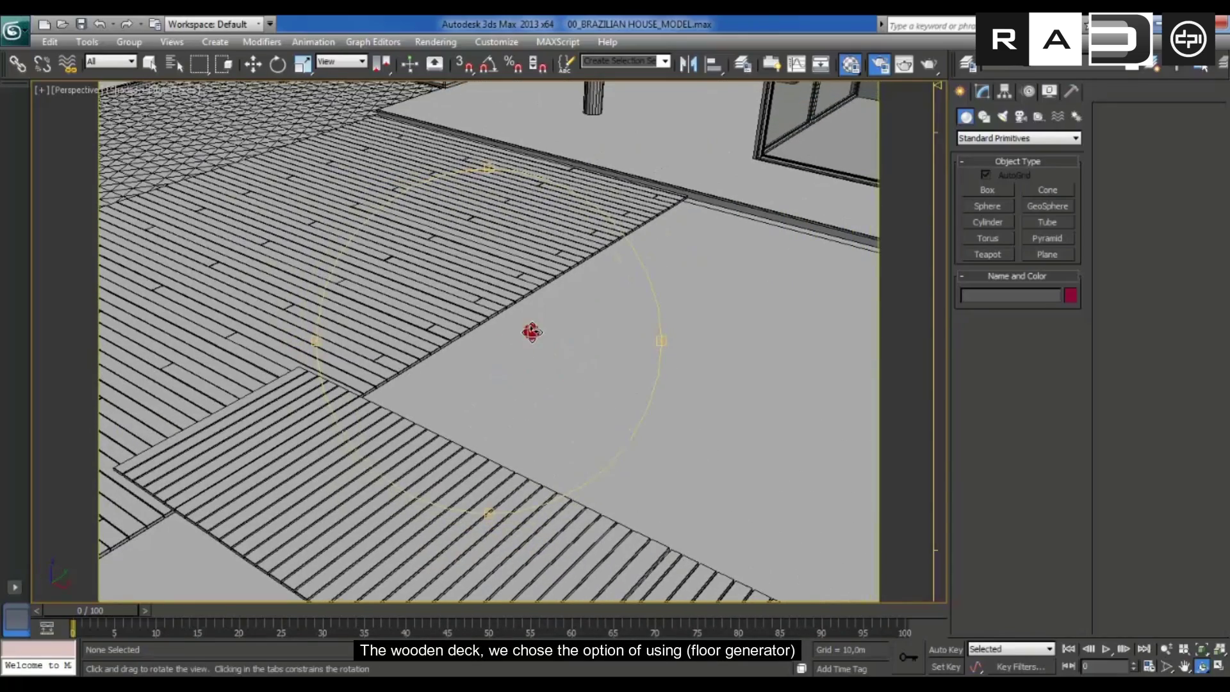
pyautogui.scroll(3, 502, 344)
pyautogui.scroll(3, 516, 285)
pyautogui.moveTo(516, 286)
pyautogui.mouseDown(button='middle')
pyautogui.moveTo(549, 350)
pyautogui.moveTo(519, 404)
pyautogui.moveTo(494, 343)
pyautogui.mouseUp(button='middle')
pyautogui.moveTo(494, 344); pyautogui.dragTo(486, 333)
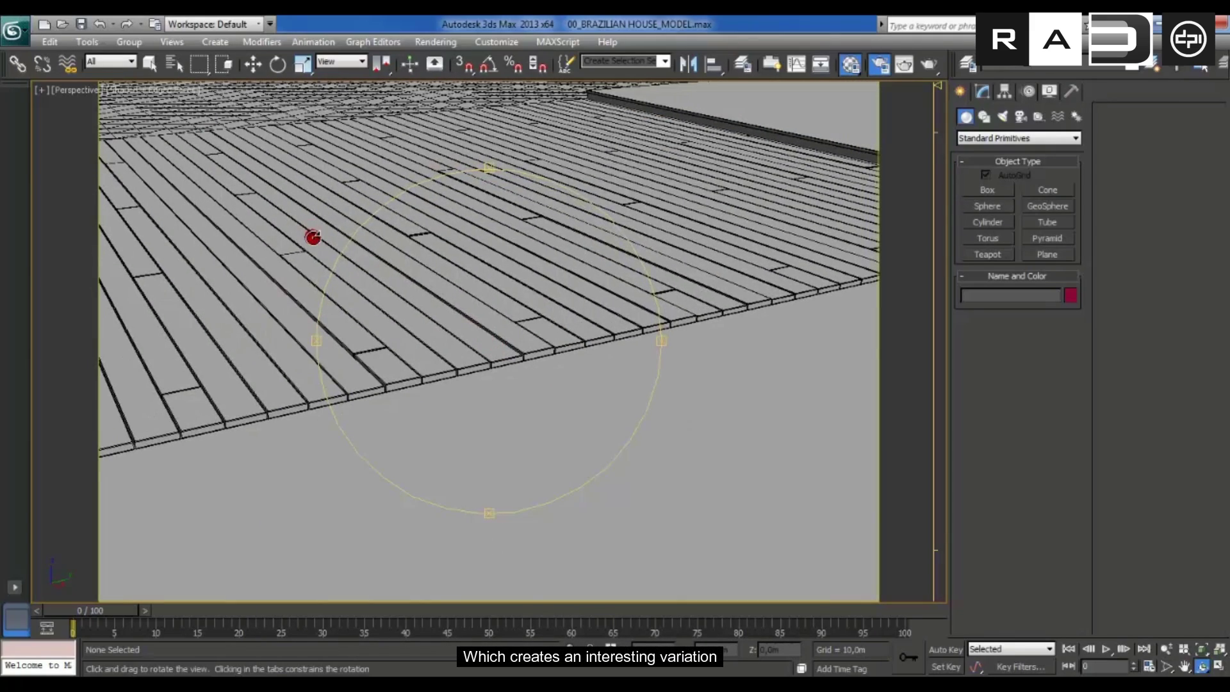
# Zoom in on the deck boards, then out to the wall, column and glass wall
pyautogui.click(1166, 649)
pyautogui.moveTo(522, 420); pyautogui.dragTo(468, 346)
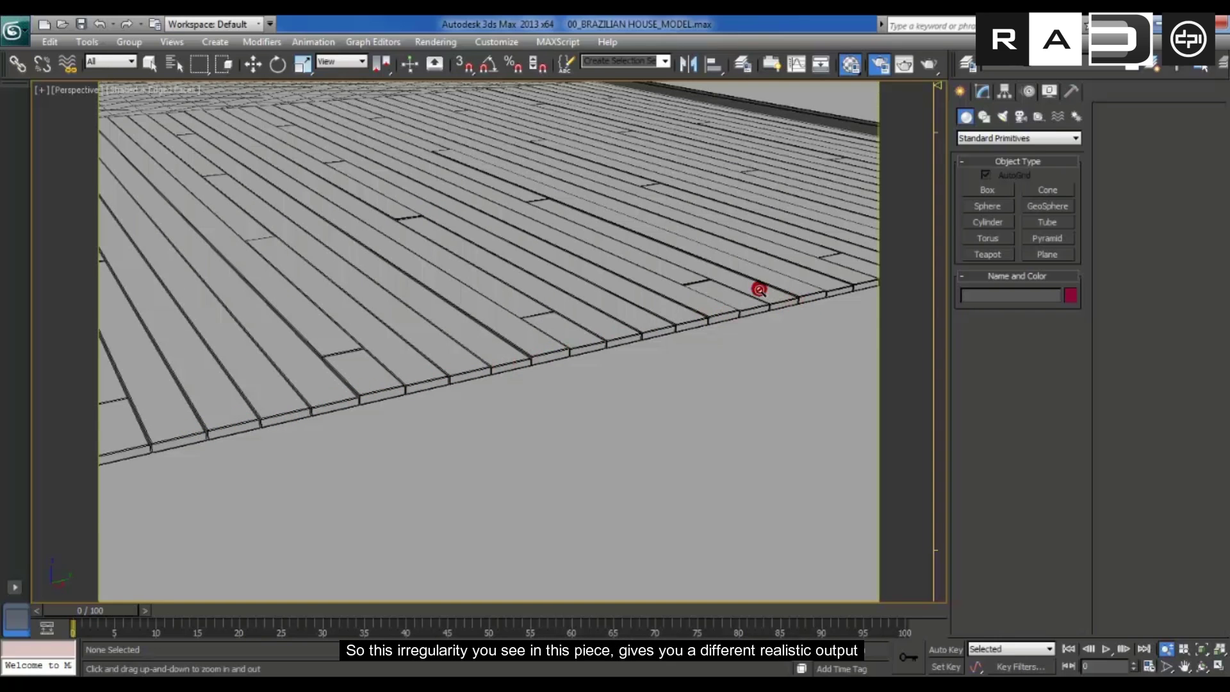
pyautogui.moveTo(668, 252)
pyautogui.mouseDown()
pyautogui.moveTo(541, 263)
pyautogui.moveTo(540, 280)
pyautogui.mouseUp()
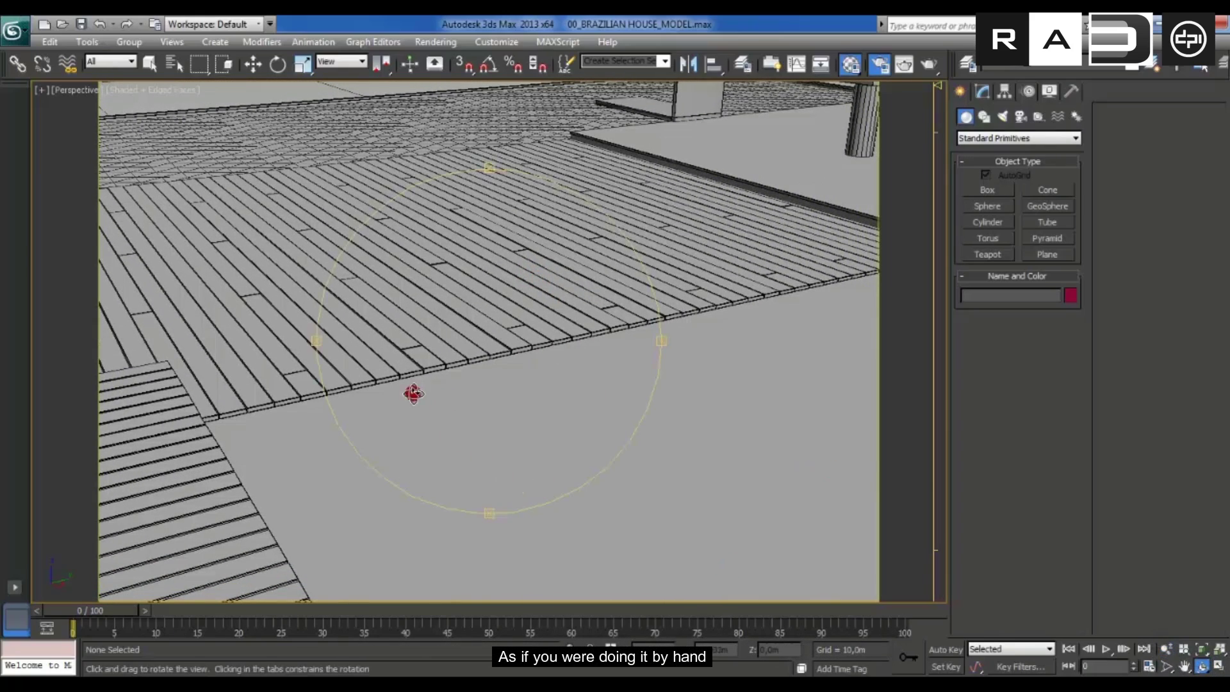
pyautogui.moveTo(370, 393)
pyautogui.mouseDown()
pyautogui.moveTo(536, 388)
pyautogui.moveTo(530, 396)
pyautogui.moveTo(505, 382)
pyautogui.moveTo(510, 368)
pyautogui.mouseUp()
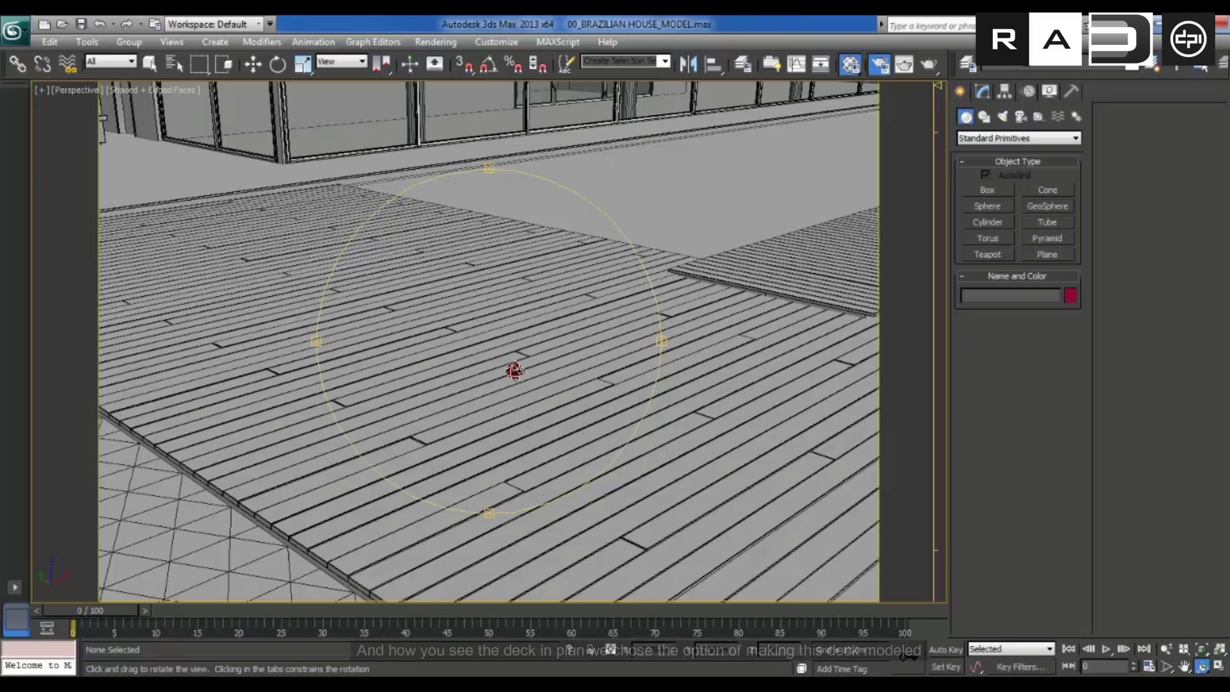
# Orbit from elevated hillside views down under the overhang and along the window band
pyautogui.moveTo(540, 378); pyautogui.dragTo(543, 380)
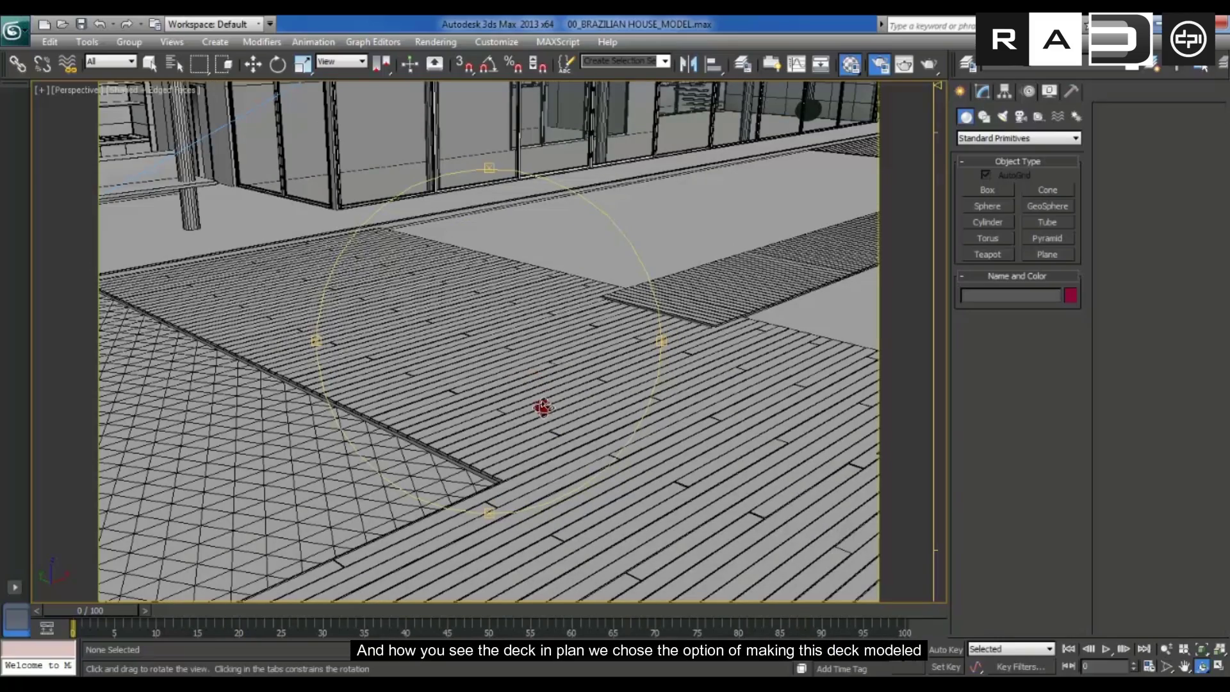
pyautogui.moveTo(532, 431)
pyautogui.mouseDown()
pyautogui.moveTo(524, 371)
pyautogui.moveTo(522, 455)
pyautogui.moveTo(525, 417)
pyautogui.moveTo(531, 428)
pyautogui.mouseUp()
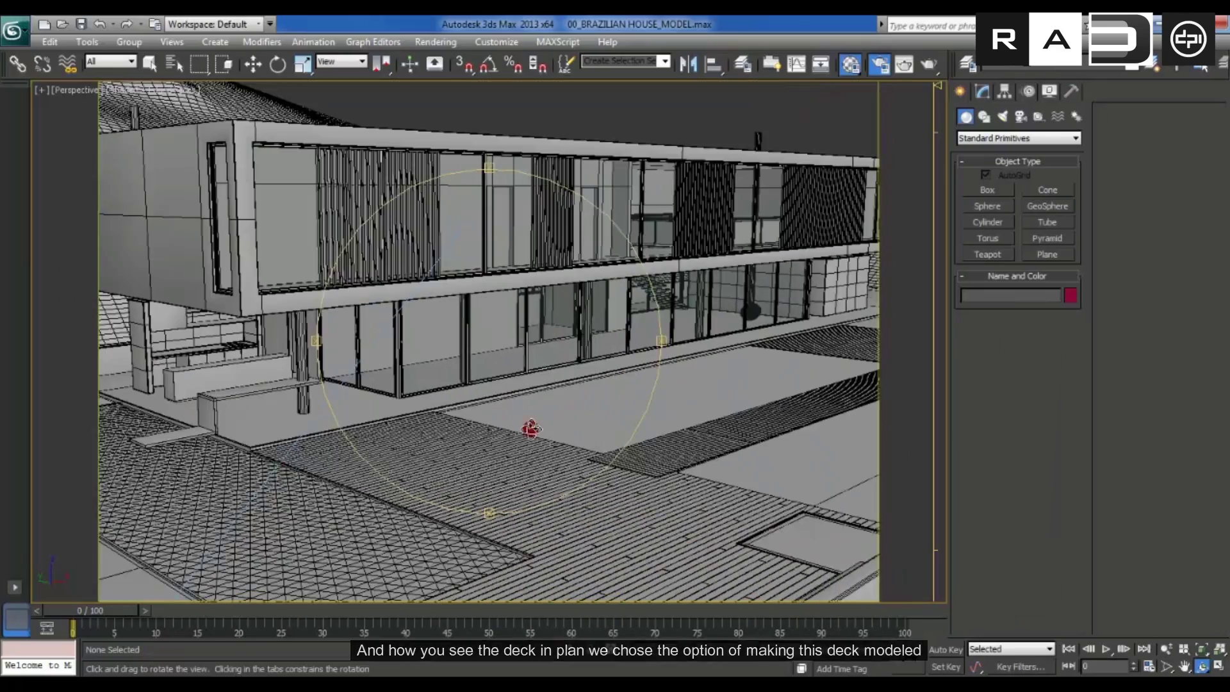
pyautogui.moveTo(530, 360)
pyautogui.mouseDown()
pyautogui.moveTo(494, 354)
pyautogui.moveTo(530, 359)
pyautogui.moveTo(477, 370)
pyautogui.moveTo(494, 343)
pyautogui.moveTo(406, 359)
pyautogui.moveTo(558, 329)
pyautogui.moveTo(543, 332)
pyautogui.mouseUp()
pyautogui.moveTo(362, 274)
pyautogui.mouseDown()
pyautogui.moveTo(530, 316)
pyautogui.moveTo(448, 315)
pyautogui.moveTo(439, 333)
pyautogui.moveTo(333, 308)
pyautogui.moveTo(349, 292)
pyautogui.mouseUp()
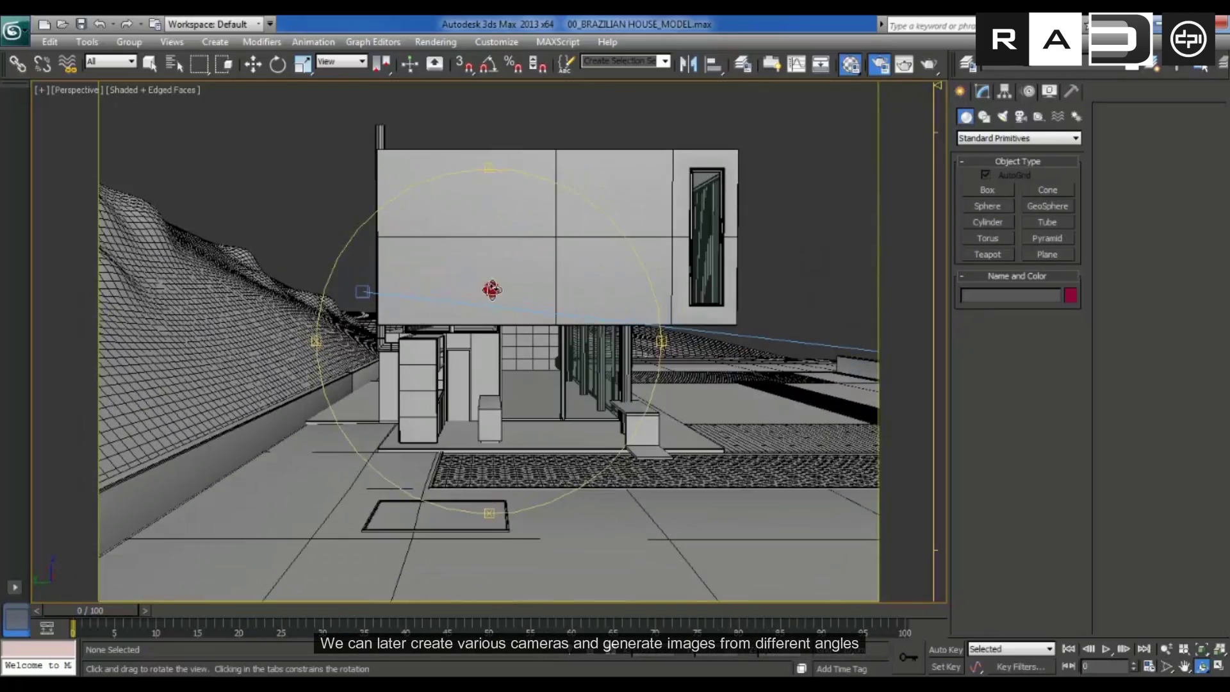
pyautogui.moveTo(491, 290); pyautogui.dragTo(497, 363)
pyautogui.moveTo(603, 391)
pyautogui.mouseDown()
pyautogui.moveTo(563, 389)
pyautogui.moveTo(538, 346)
pyautogui.moveTo(516, 357)
pyautogui.moveTo(537, 359)
pyautogui.mouseUp()
pyautogui.moveTo(523, 240)
pyautogui.mouseDown()
pyautogui.moveTo(522, 321)
pyautogui.moveTo(527, 242)
pyautogui.mouseUp()
pyautogui.moveTo(610, 367)
pyautogui.mouseDown()
pyautogui.moveTo(542, 352)
pyautogui.moveTo(531, 367)
pyautogui.mouseUp()
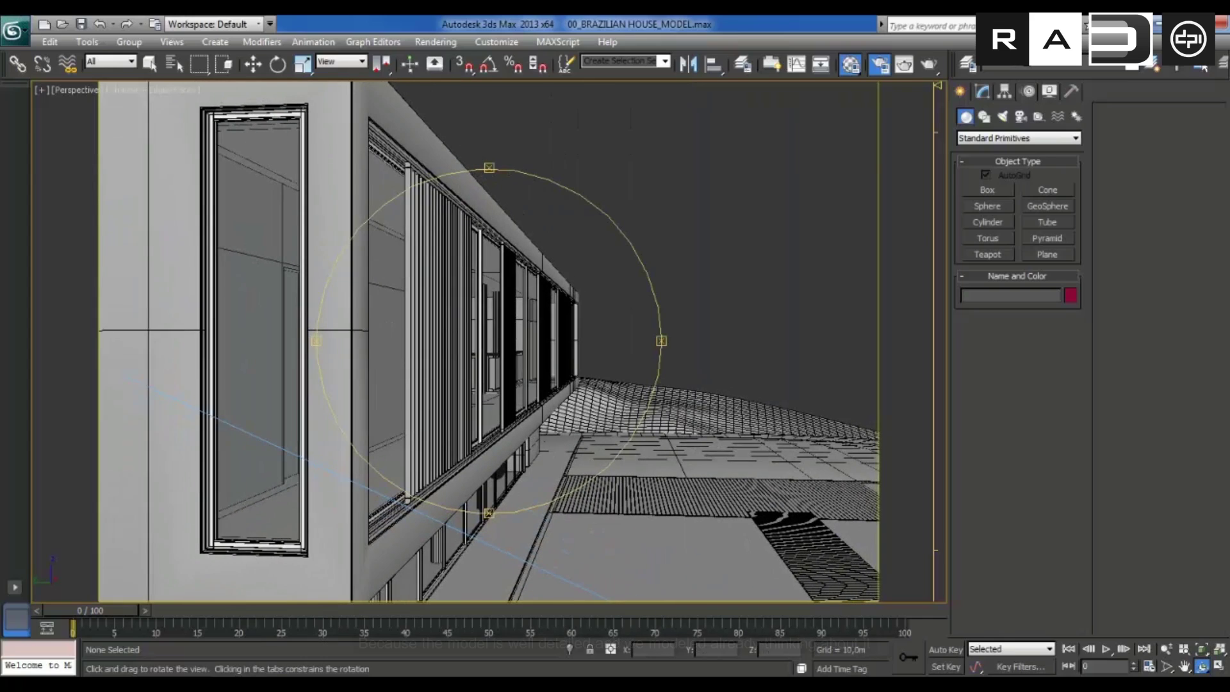
# Zoom through the facade into the interior corridor and slide along it
pyautogui.click(1167, 649)
pyautogui.moveTo(558, 449); pyautogui.dragTo(559, 390)
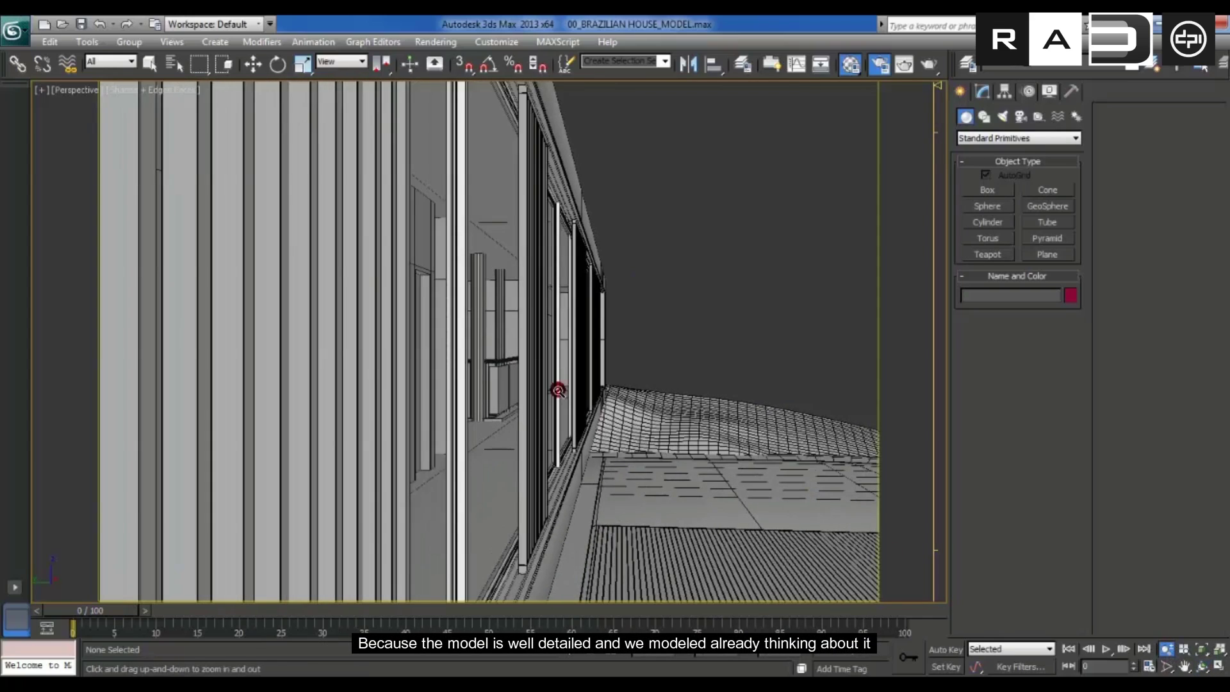
pyautogui.scroll(3, 558, 390)
pyautogui.scroll(5, 599, 387)
pyautogui.moveTo(600, 388); pyautogui.dragTo(620, 389, button='middle')
pyautogui.scroll(2, 620, 389)
pyautogui.scroll(2, 621, 376)
# Push further down the corridor, then orbit to an elevated view of the upper volume
pyautogui.scroll(2, 656, 357)
pyautogui.scroll(2, 659, 339)
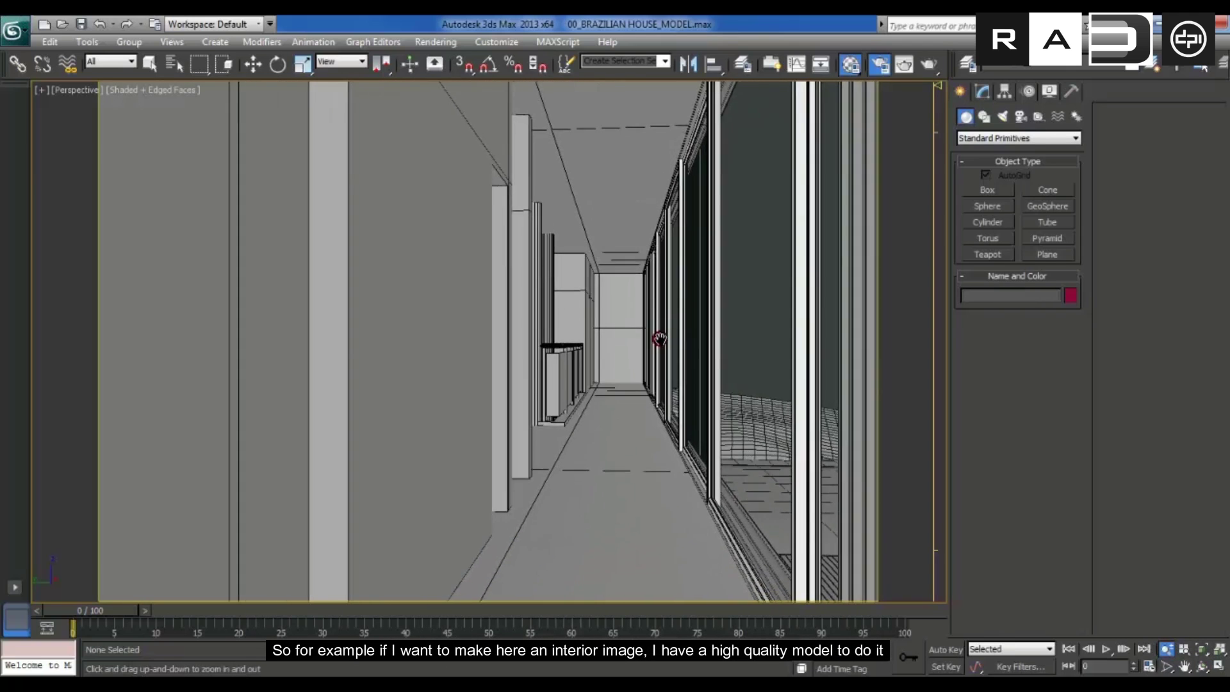
pyautogui.scroll(2, 660, 338)
pyautogui.scroll(1, 813, 531)
pyautogui.moveTo(743, 484); pyautogui.dragTo(736, 454, button='middle')
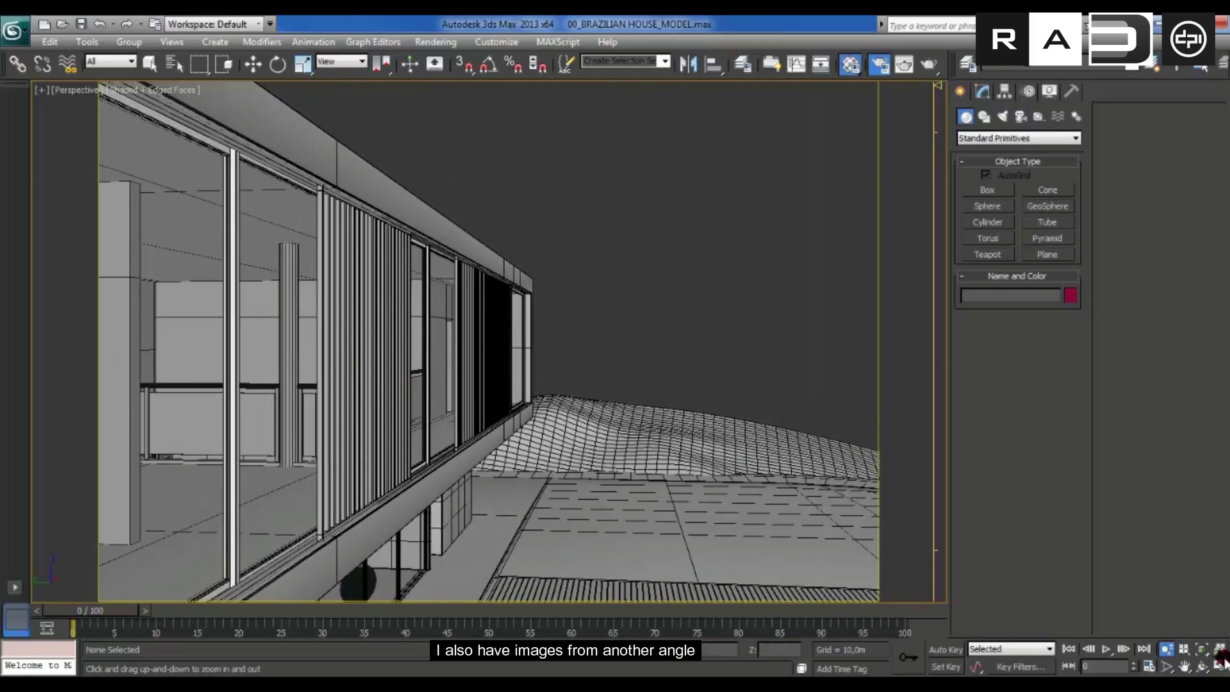
pyautogui.moveTo(686, 500)
pyautogui.mouseDown()
pyautogui.moveTo(660, 423)
pyautogui.moveTo(409, 448)
pyautogui.moveTo(357, 431)
pyautogui.moveTo(513, 439)
pyautogui.moveTo(482, 434)
pyautogui.mouseUp()
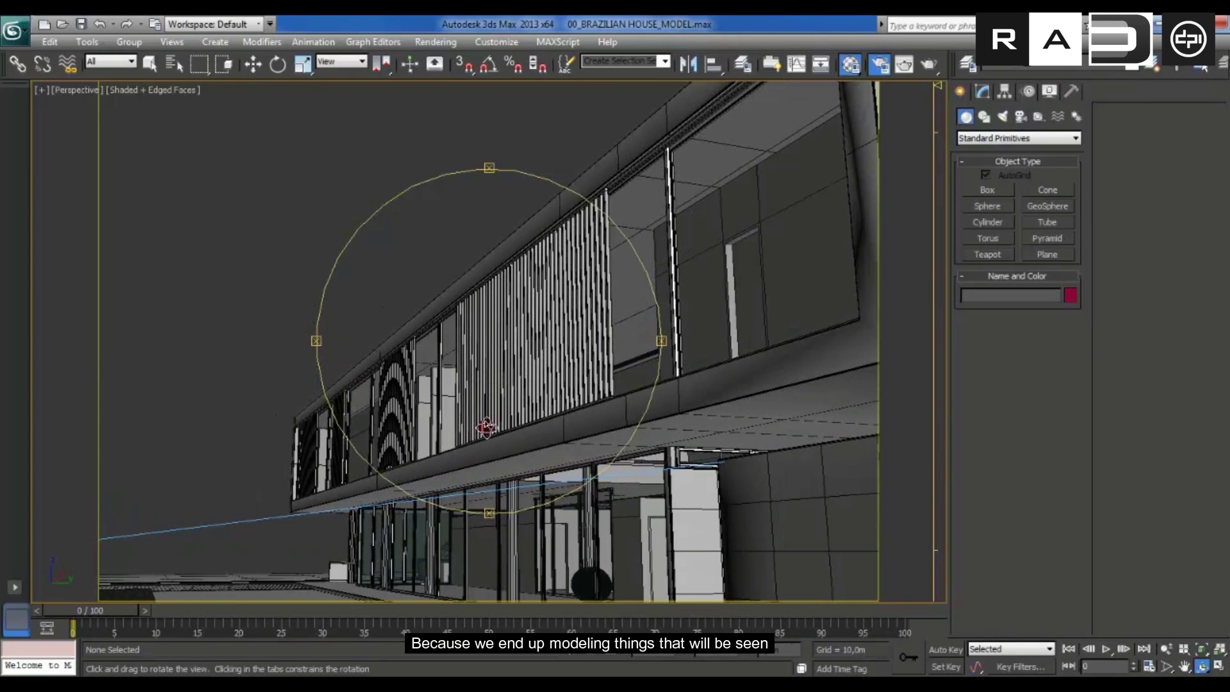
pyautogui.moveTo(489, 421)
pyautogui.mouseDown()
pyautogui.moveTo(607, 467)
pyautogui.moveTo(535, 454)
pyautogui.moveTo(503, 426)
pyautogui.moveTo(525, 407)
pyautogui.moveTo(519, 390)
pyautogui.moveTo(509, 412)
pyautogui.moveTo(401, 434)
pyautogui.moveTo(354, 417)
pyautogui.moveTo(511, 376)
pyautogui.moveTo(542, 380)
pyautogui.moveTo(475, 371)
pyautogui.moveTo(585, 382)
pyautogui.moveTo(542, 384)
pyautogui.moveTo(547, 404)
pyautogui.mouseUp()
# Pull back and orbit overhead to frame the long flat roof, paved courtyards and hillside
pyautogui.scroll(-5, 546, 404)
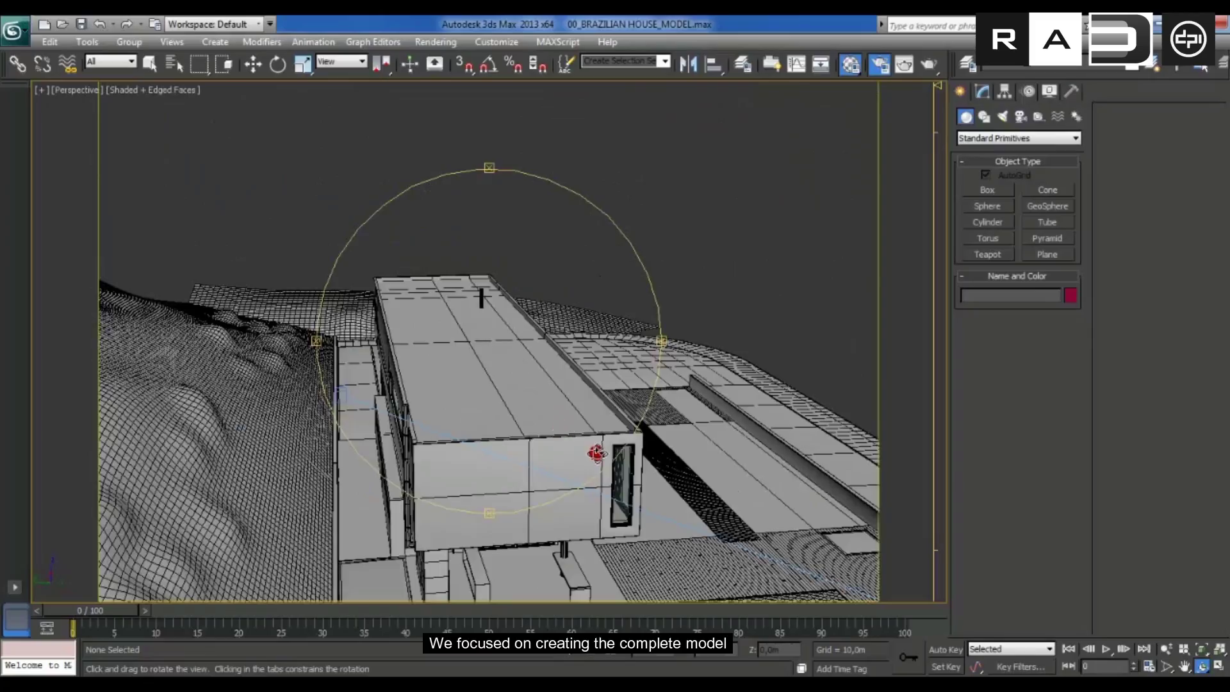
pyautogui.moveTo(601, 455); pyautogui.dragTo(510, 453)
pyautogui.moveTo(511, 453); pyautogui.dragTo(572, 441, button='middle')
pyautogui.moveTo(572, 441)
pyautogui.mouseDown()
pyautogui.moveTo(571, 412)
pyautogui.moveTo(530, 407)
pyautogui.moveTo(549, 401)
pyautogui.moveTo(538, 439)
pyautogui.moveTo(506, 388)
pyautogui.moveTo(538, 363)
pyautogui.mouseUp()
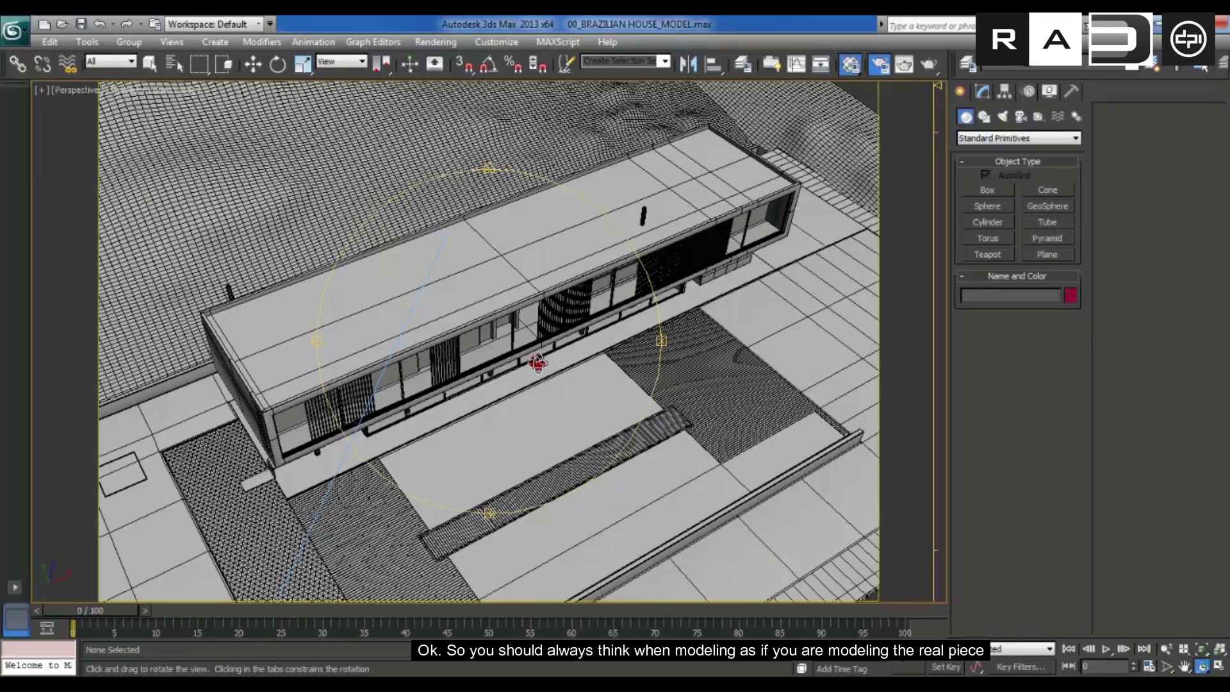